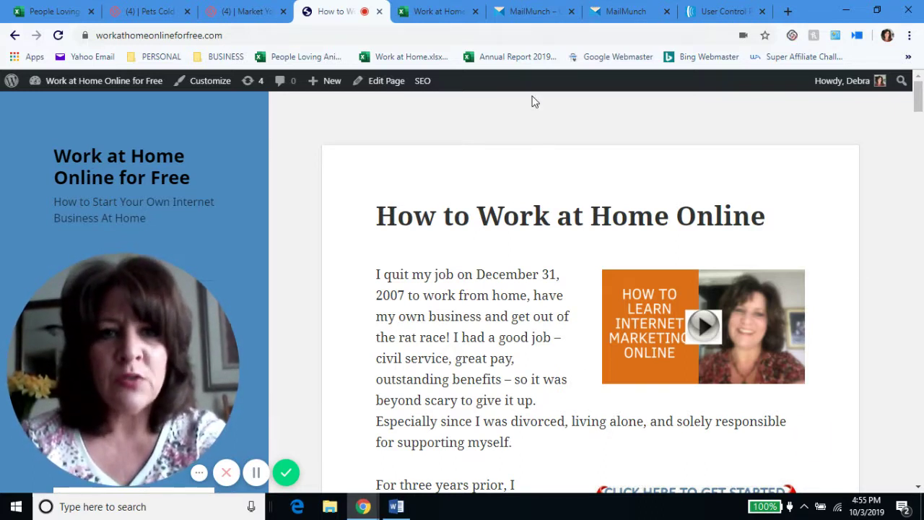
Step: Reload the Work at Home Online for Free homepage to bring up its email sign-up pop-up
{"action": "left_click", "coordinate": [533, 13]}
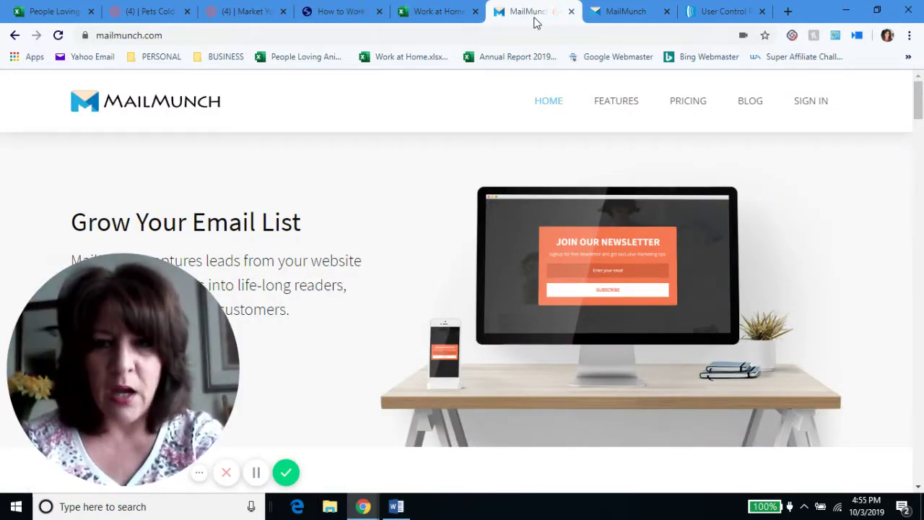
{"action": "left_click", "coordinate": [353, 16]}
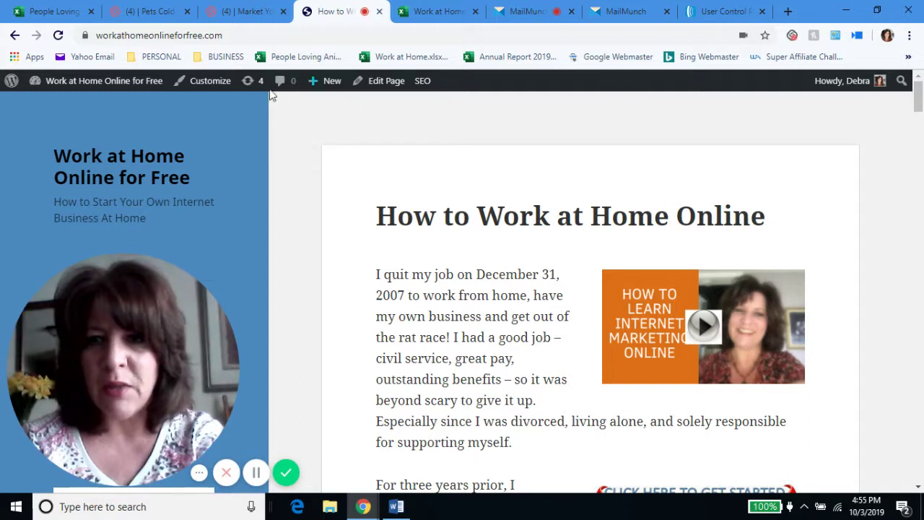
{"action": "left_click", "coordinate": [58, 36]}
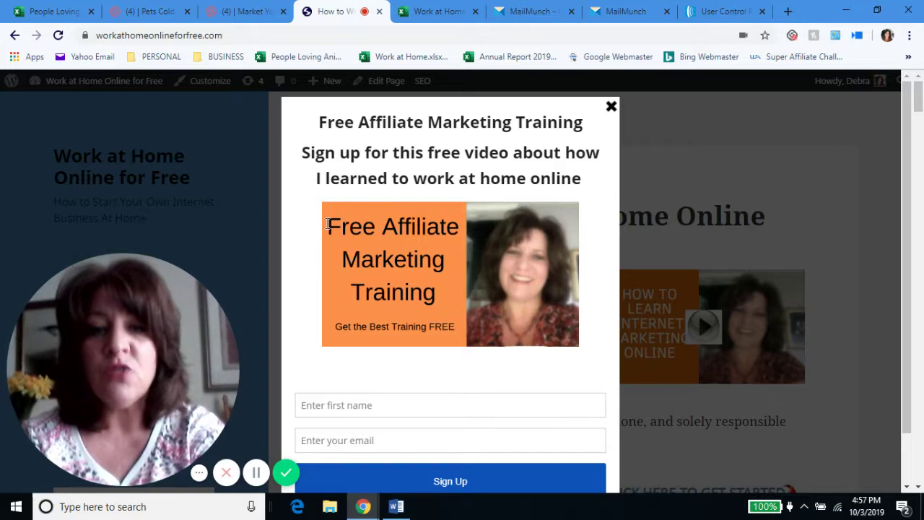
Step: Open MailMunch's pricing page and compare the Free, Silver, Gold and Agency plans and their features
{"action": "left_click", "coordinate": [522, 11]}
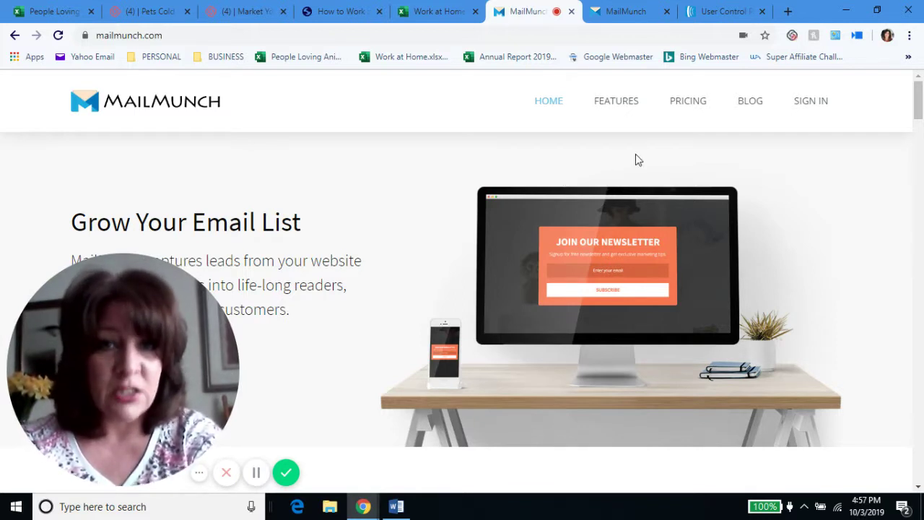
{"action": "left_click", "coordinate": [692, 119]}
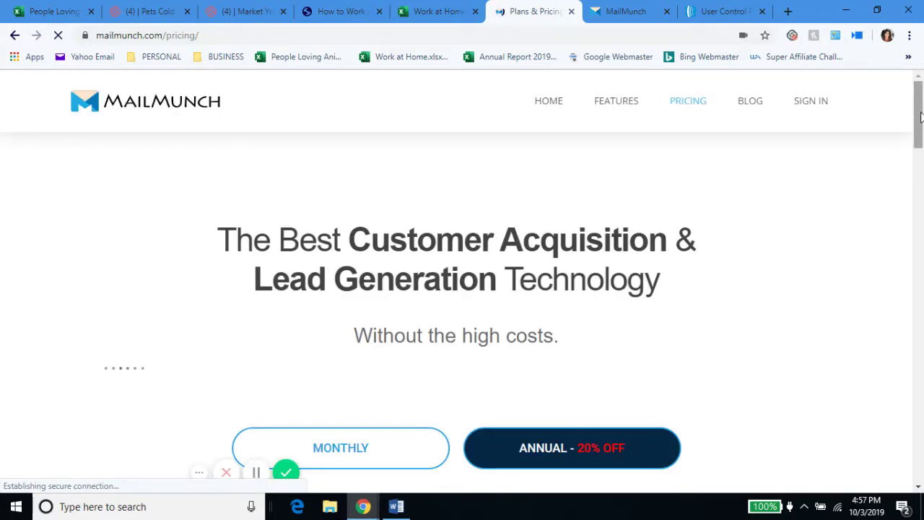
{"action": "left_click_drag", "start_coordinate": [919, 117], "coordinate": [914, 154]}
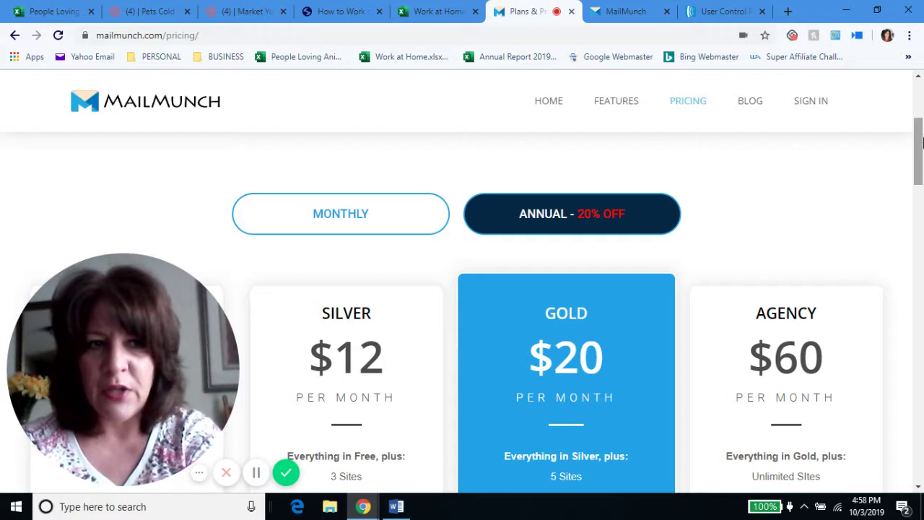
{"action": "scroll", "coordinate": [919, 147], "scroll_direction": "down", "scroll_amount": 1}
{"action": "left_click_drag", "start_coordinate": [919, 146], "coordinate": [920, 166]}
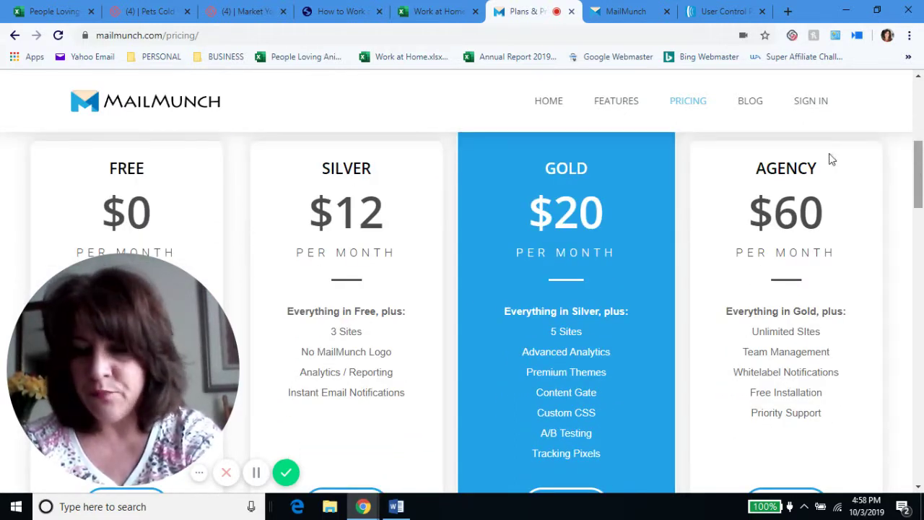
{"action": "mouse_move", "coordinate": [209, 344]}
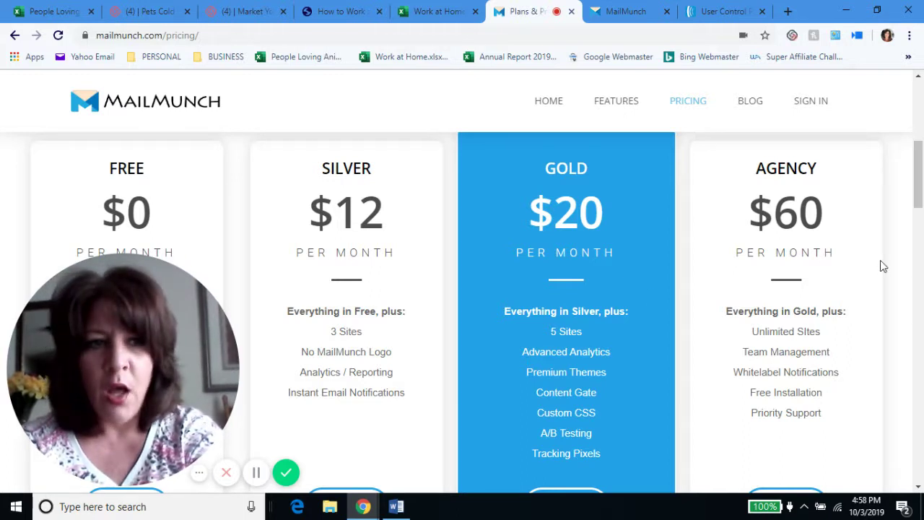
{"action": "left_click_drag", "start_coordinate": [920, 197], "coordinate": [920, 205]}
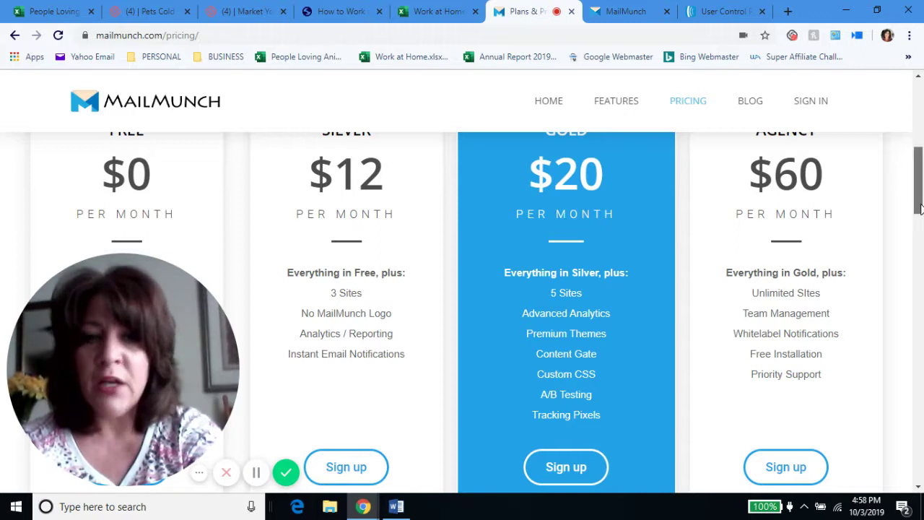
{"action": "left_click_drag", "start_coordinate": [919, 209], "coordinate": [919, 231]}
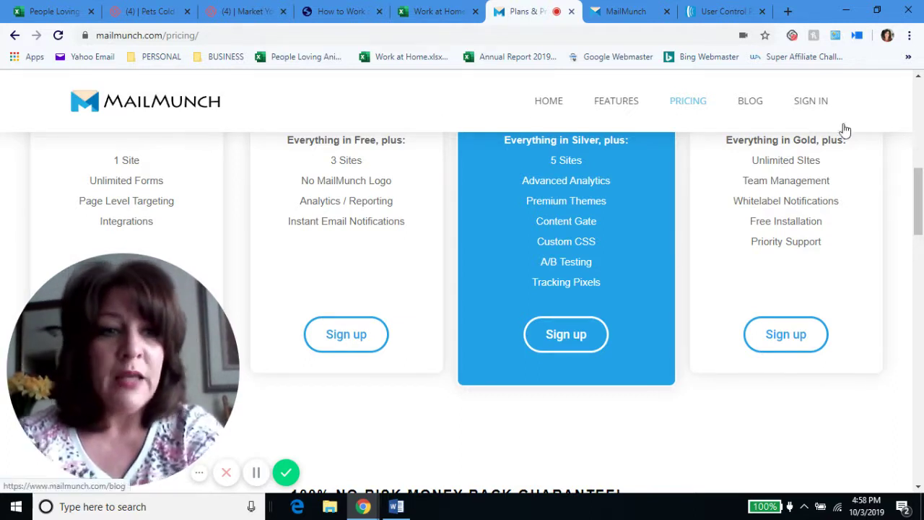
{"action": "scroll", "coordinate": [454, 210], "scroll_direction": "up", "scroll_amount": 1}
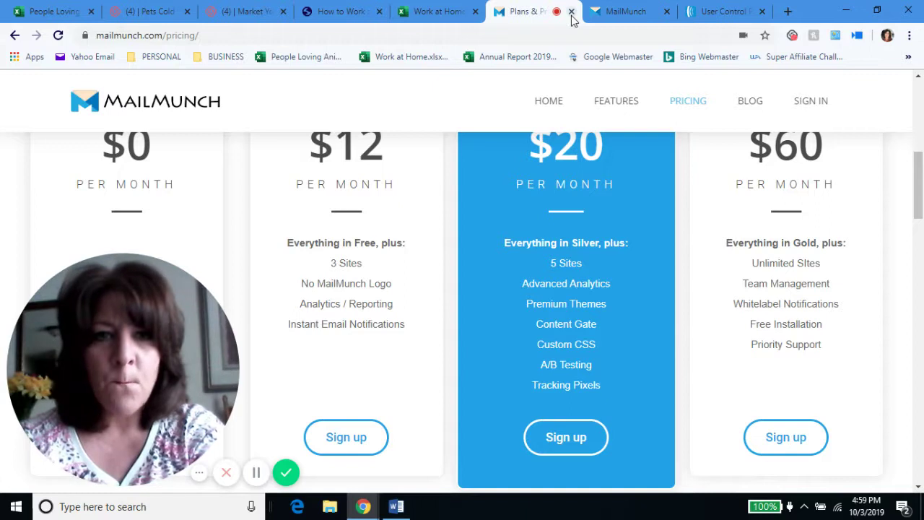
Step: Switch to the MailMunch account's Forms & Pages list and open the Dog Lovers popover form for editing
{"action": "left_click", "coordinate": [603, 14]}
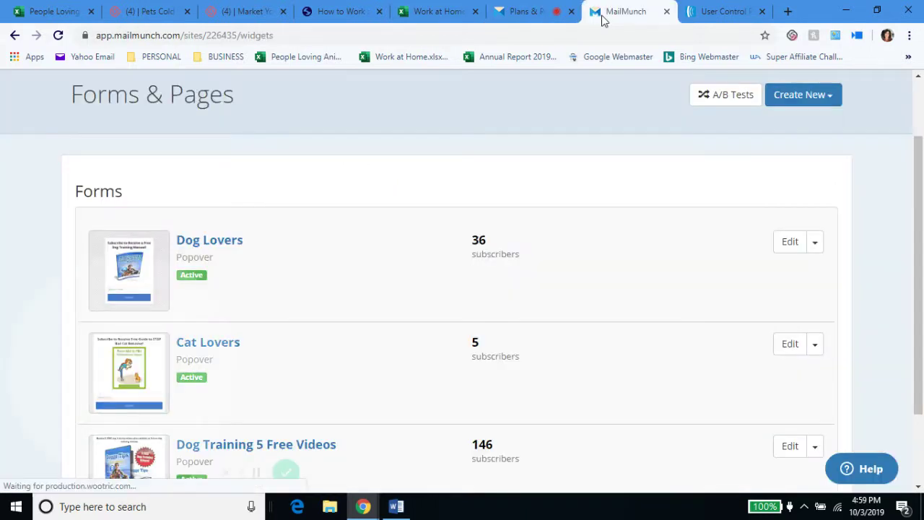
{"action": "left_click_drag", "start_coordinate": [923, 175], "coordinate": [909, 286]}
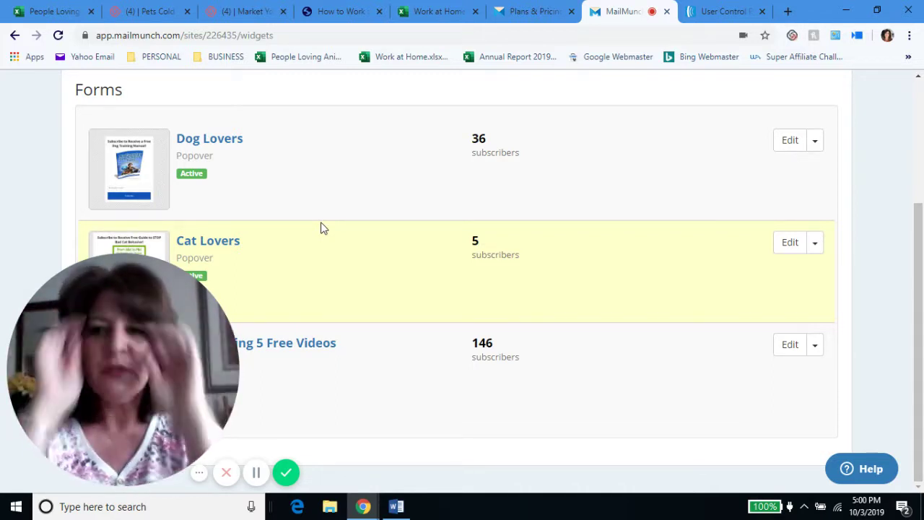
{"action": "left_click", "coordinate": [229, 148]}
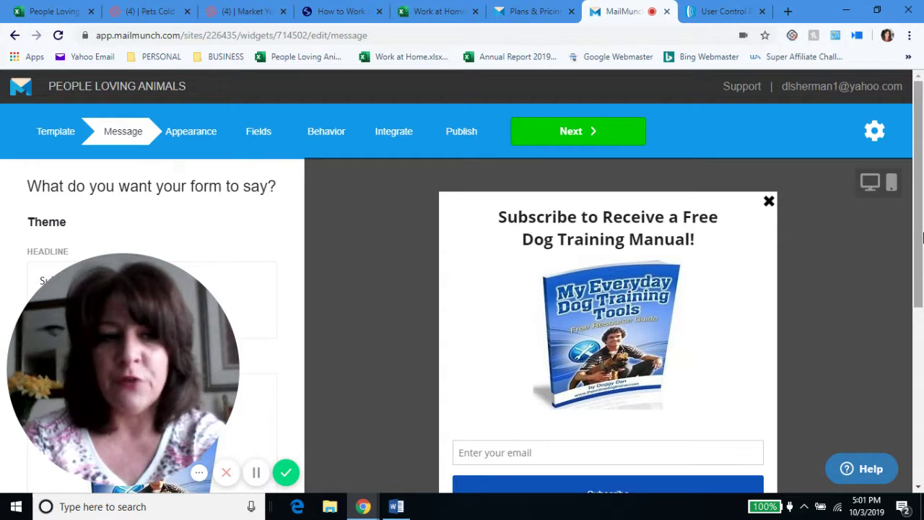
Step: Examine the Dog Lovers form's headline, description image and thank-you text in its message settings
{"action": "left_click_drag", "start_coordinate": [918, 244], "coordinate": [918, 263]}
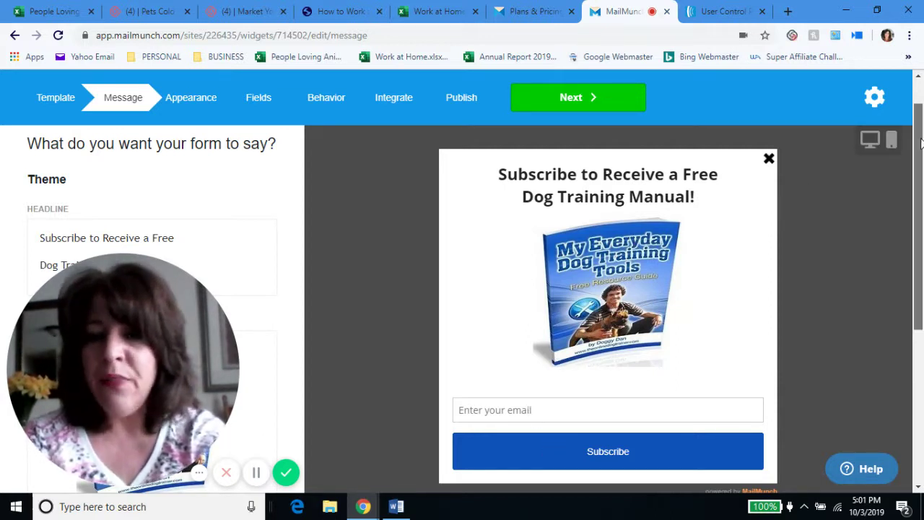
{"action": "left_click_drag", "start_coordinate": [920, 140], "coordinate": [904, 204]}
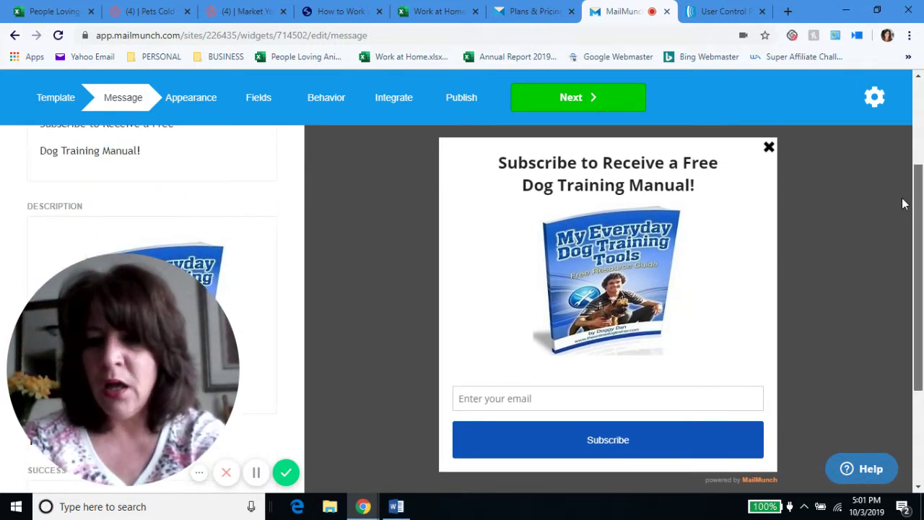
{"action": "left_click", "coordinate": [227, 475]}
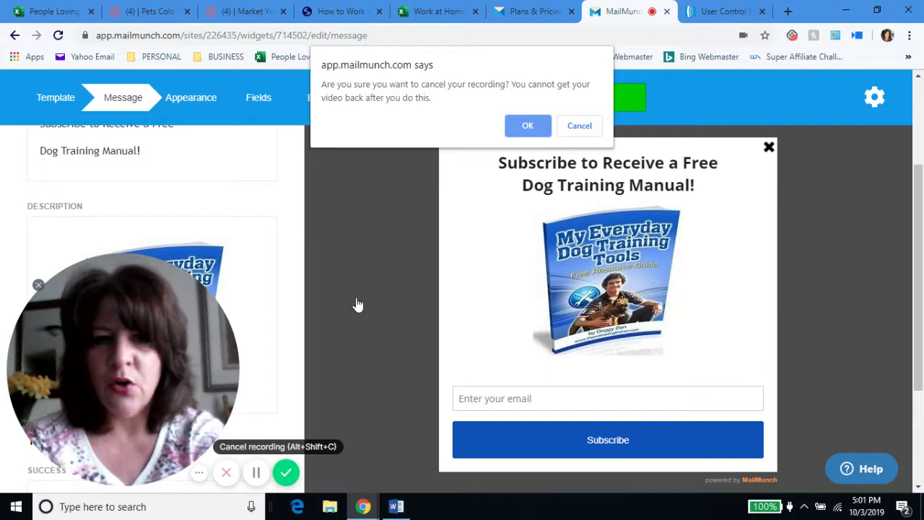
{"action": "left_click", "coordinate": [584, 126]}
{"action": "left_click_drag", "start_coordinate": [920, 220], "coordinate": [899, 338]}
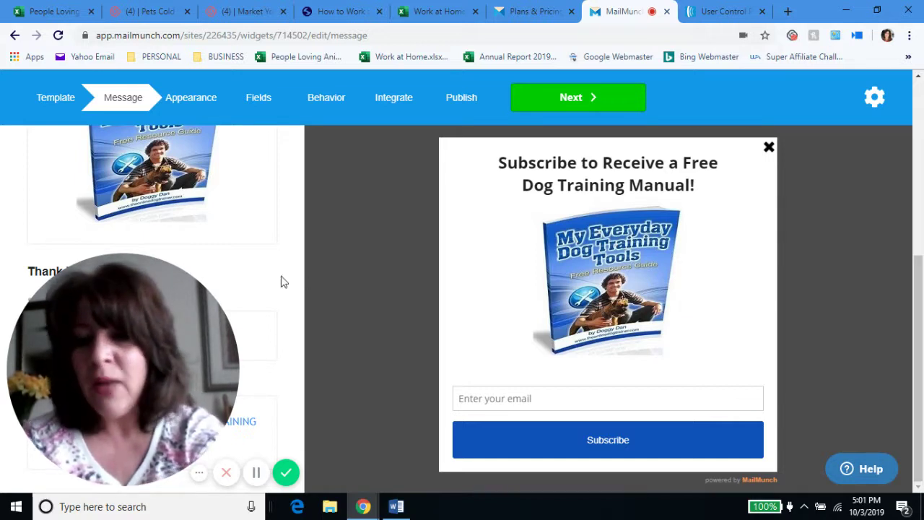
{"action": "mouse_move", "coordinate": [56, 316]}
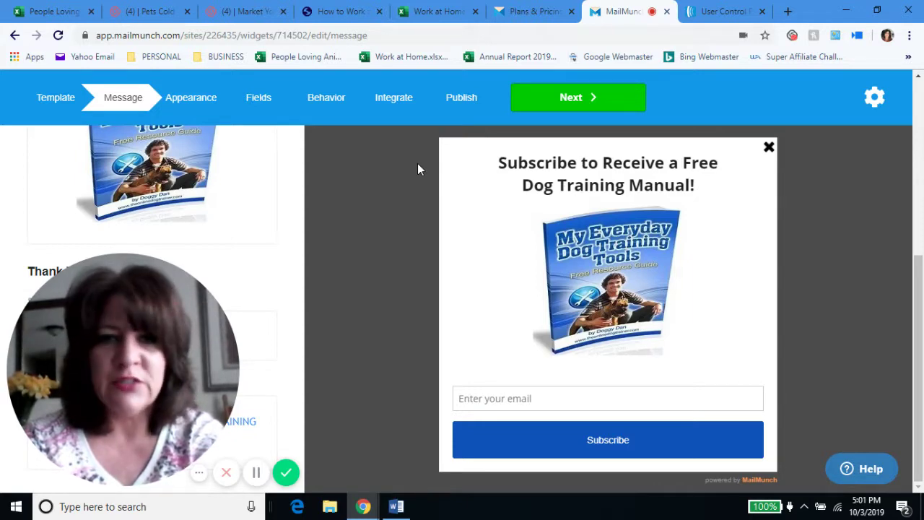
{"action": "left_click", "coordinate": [522, 13]}
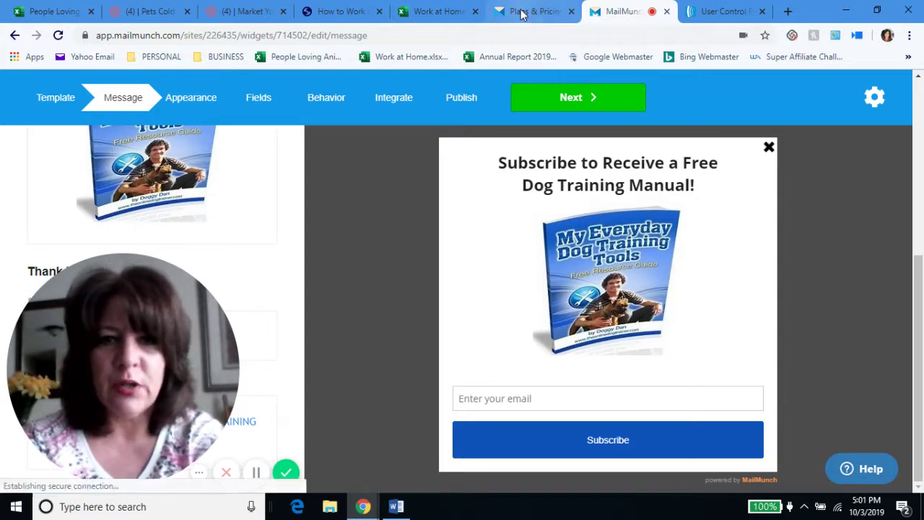
{"action": "left_click", "coordinate": [613, 14]}
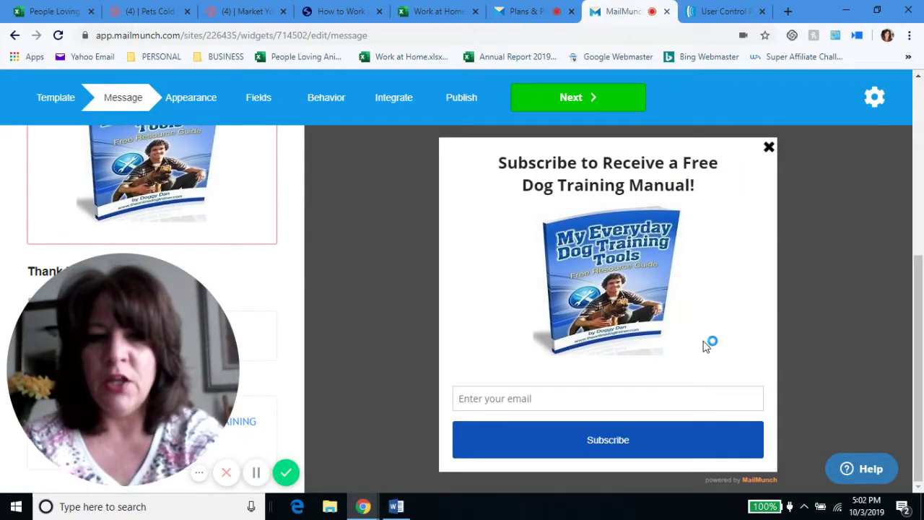
{"action": "left_click_drag", "start_coordinate": [916, 308], "coordinate": [921, 180]}
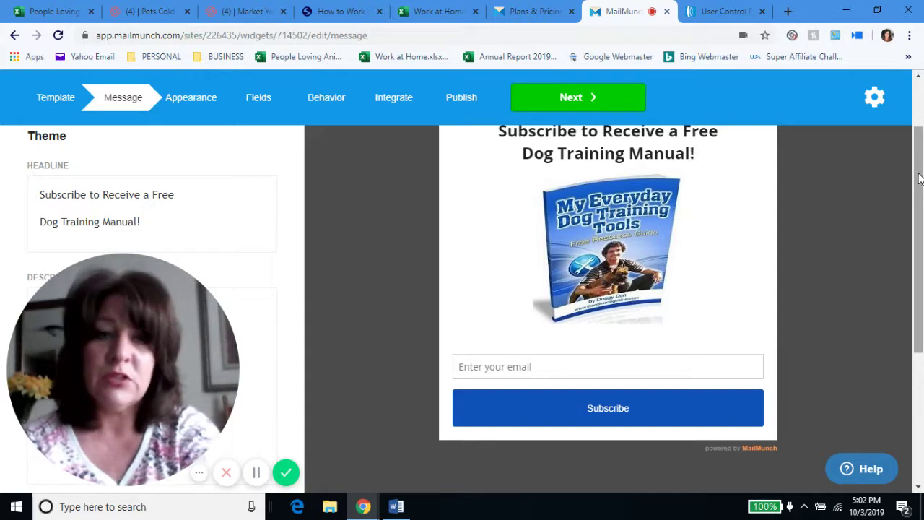
{"action": "left_click_drag", "start_coordinate": [919, 178], "coordinate": [899, 325]}
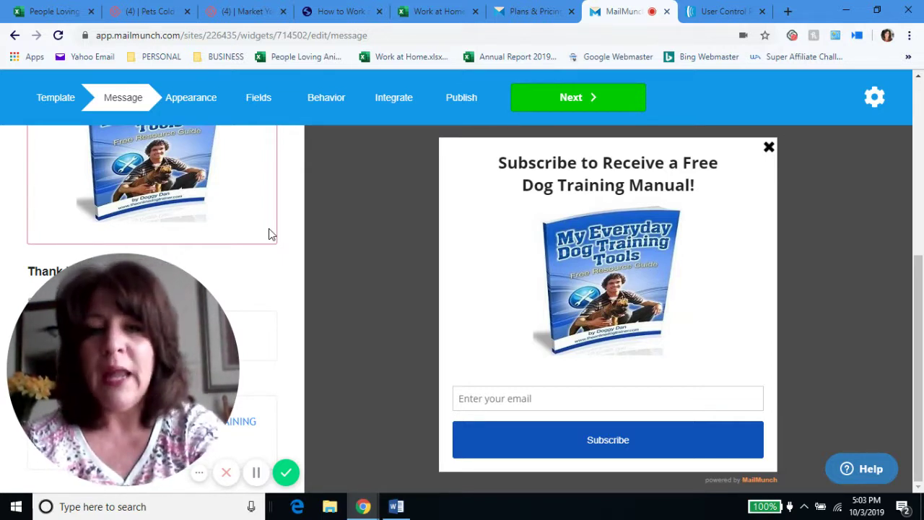
Step: Open the form's integration settings and review the AWeber account, double opt-in, active list and tag options
{"action": "left_click", "coordinate": [402, 106]}
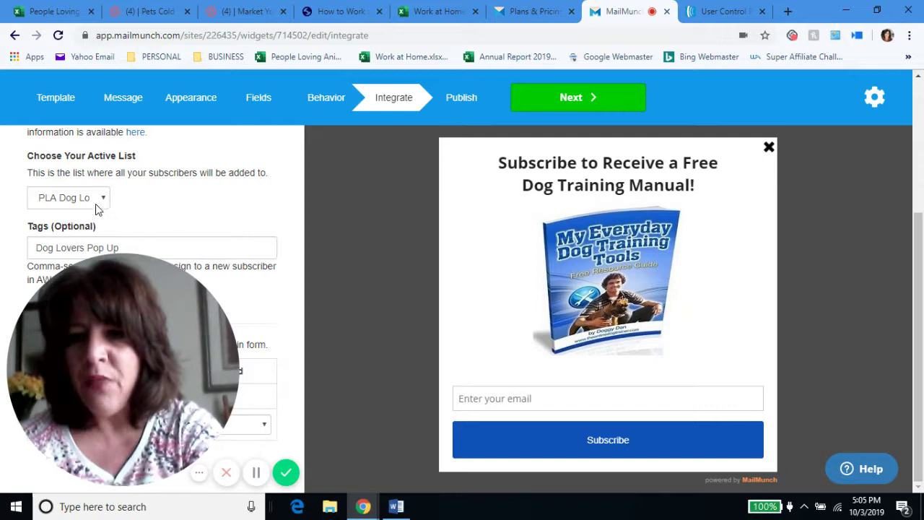
{"action": "left_click_drag", "start_coordinate": [919, 306], "coordinate": [920, 191]}
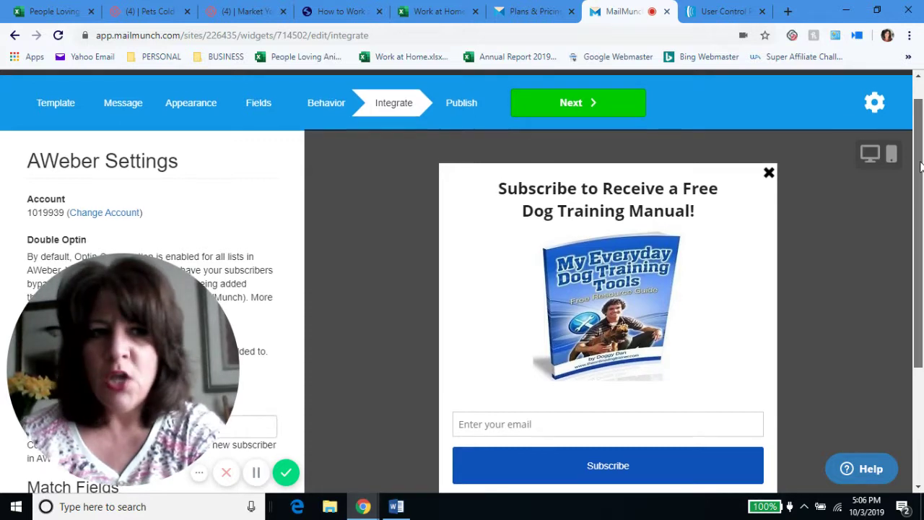
{"action": "scroll", "coordinate": [921, 166], "scroll_direction": "down", "scroll_amount": 1}
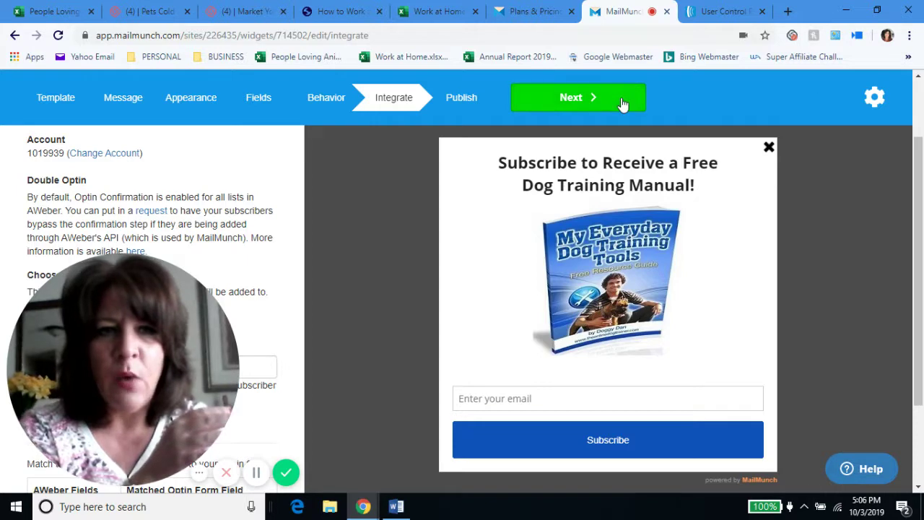
Step: Switch to AWeber and view the account overview and the page for managing the mailing lists
{"action": "left_click", "coordinate": [728, 15]}
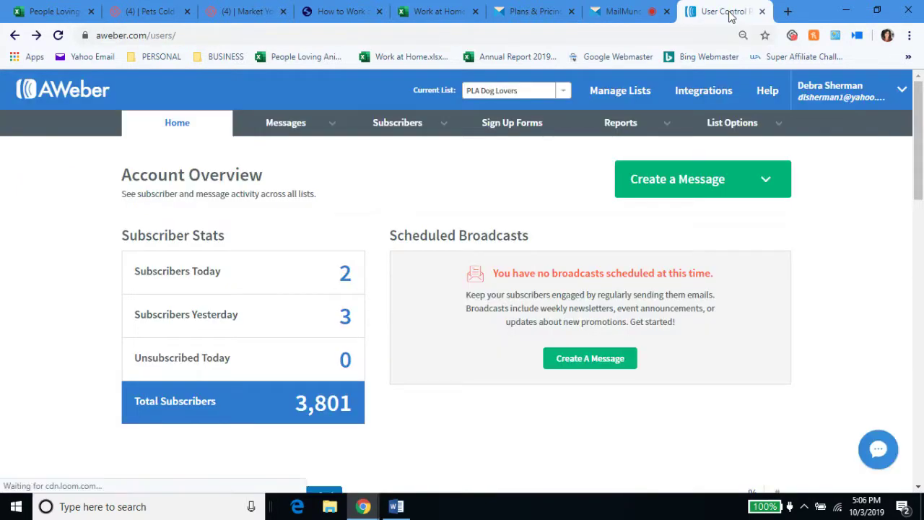
{"action": "left_click", "coordinate": [625, 98]}
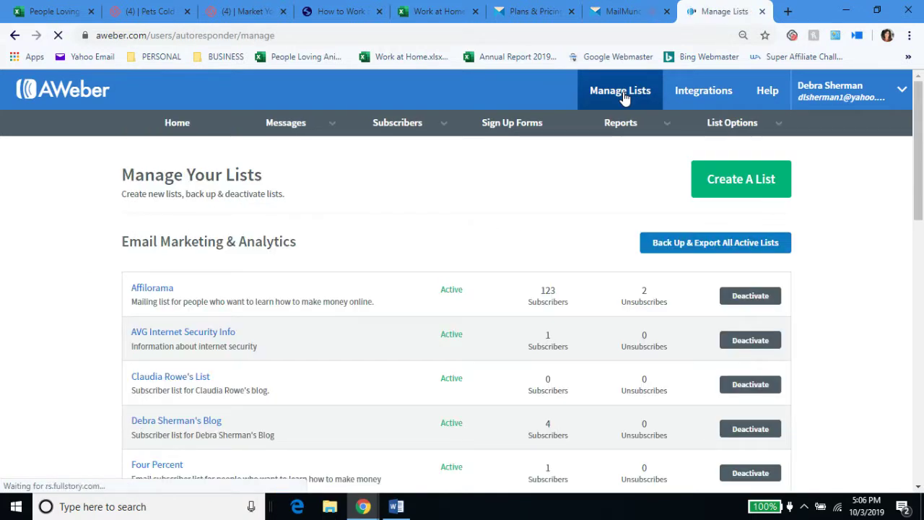
{"action": "left_click", "coordinate": [20, 42]}
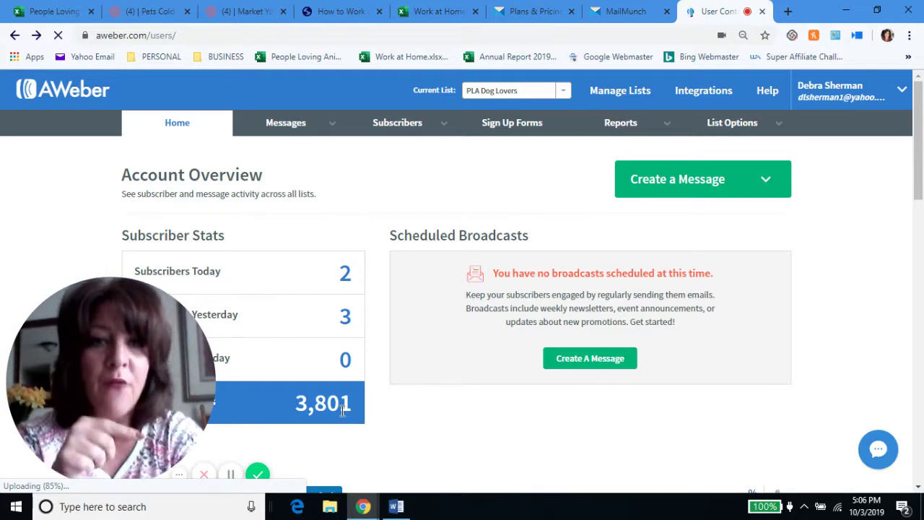
{"action": "left_click", "coordinate": [619, 94]}
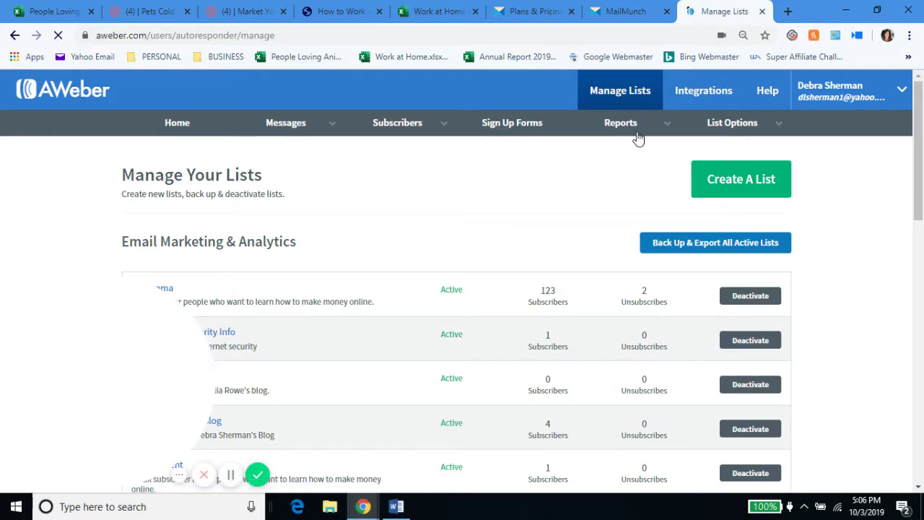
{"action": "mouse_move", "coordinate": [622, 137]}
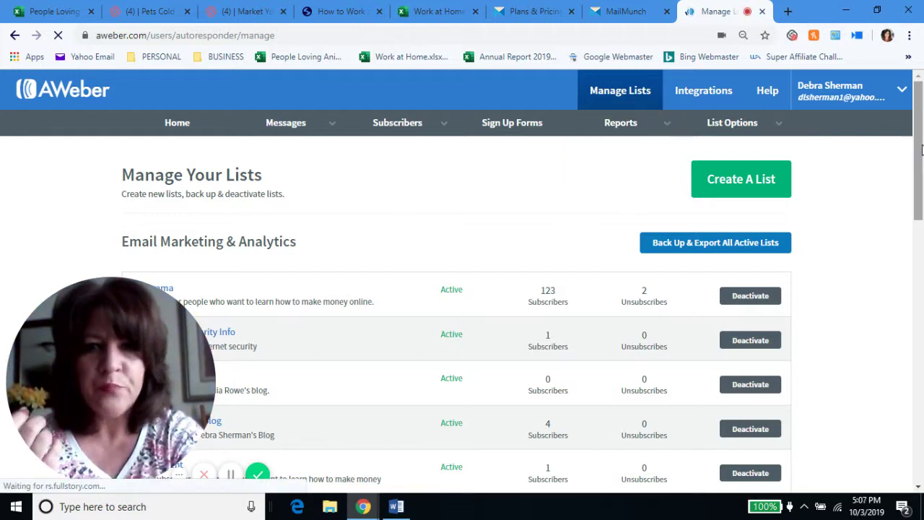
Step: Return to the AWeber account overview and browse the current-list choices to find PLA Dog Lovers
{"action": "left_click", "coordinate": [14, 37]}
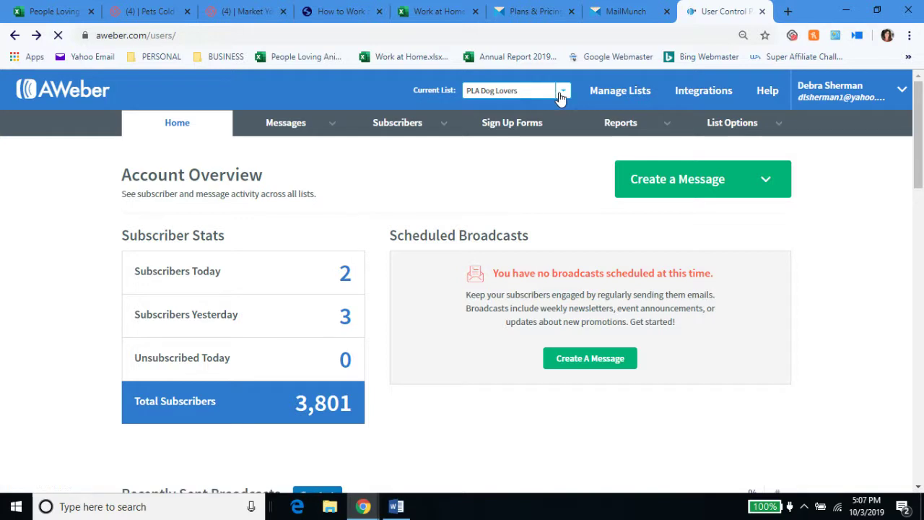
{"action": "left_click", "coordinate": [561, 96]}
{"action": "left_click", "coordinate": [563, 98]}
{"action": "left_click", "coordinate": [563, 98]}
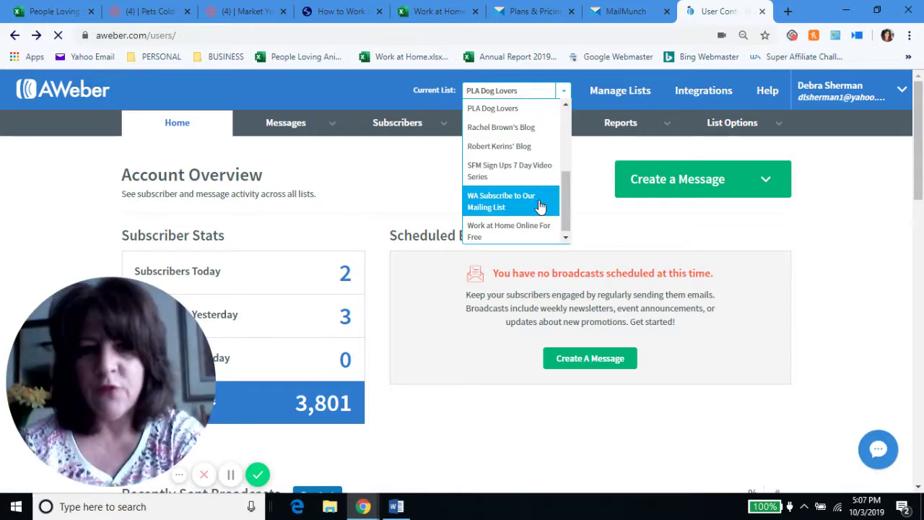
{"action": "left_click_drag", "start_coordinate": [566, 207], "coordinate": [571, 157]}
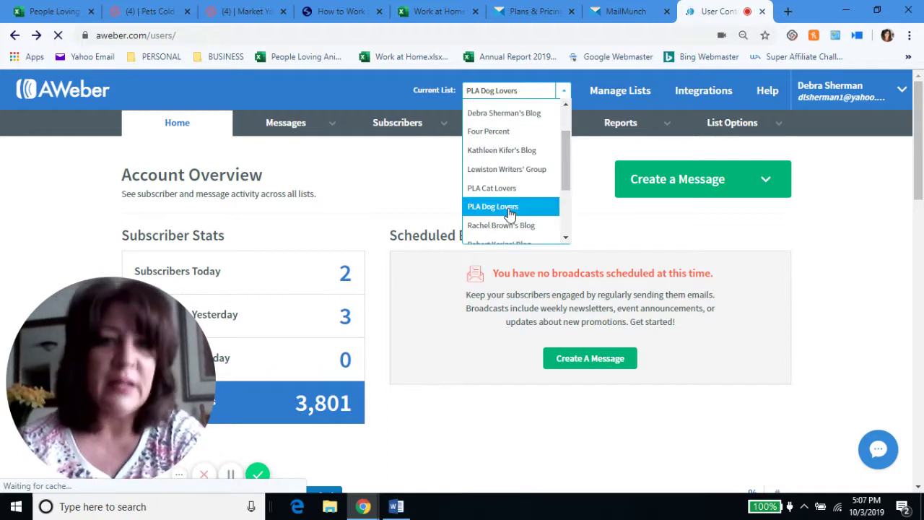
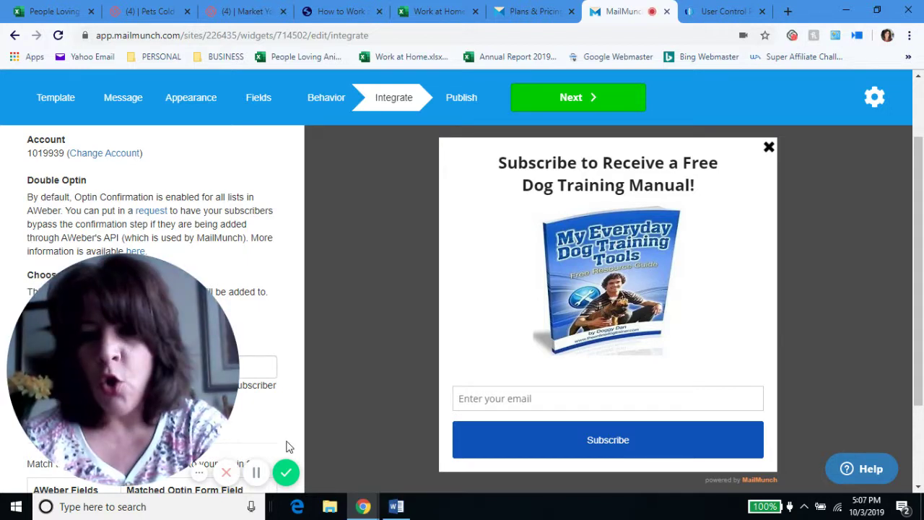
Step: Return to MailMunch's forms list and open the Cat Lovers pop-up form to view its message settings
{"action": "left_click", "coordinate": [733, 16]}
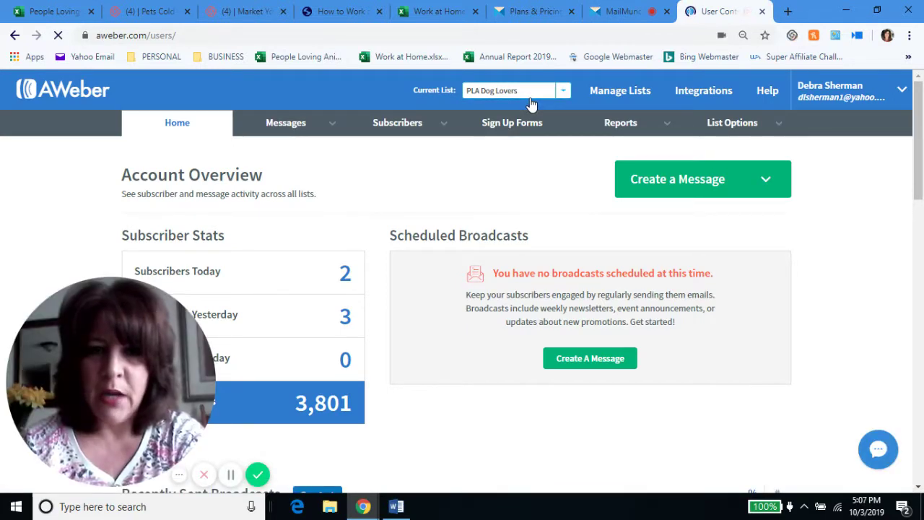
{"action": "left_click", "coordinate": [618, 20]}
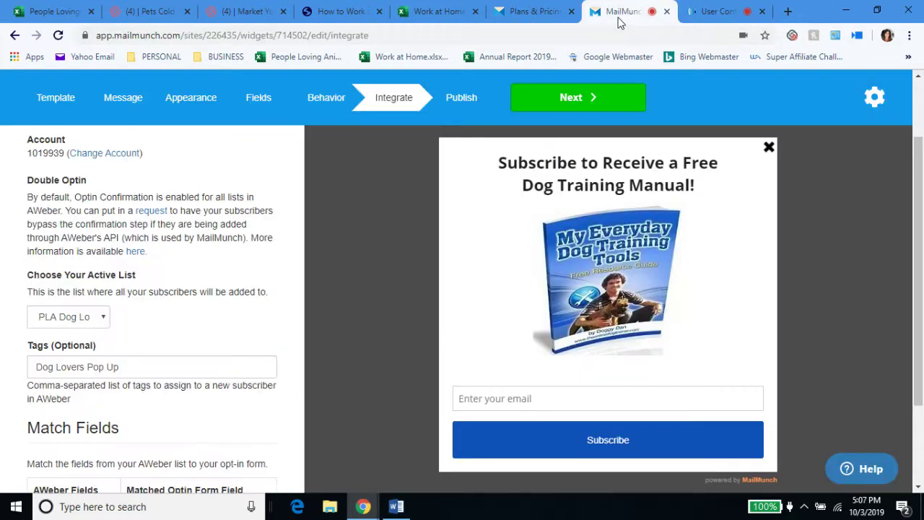
{"action": "left_click", "coordinate": [18, 41]}
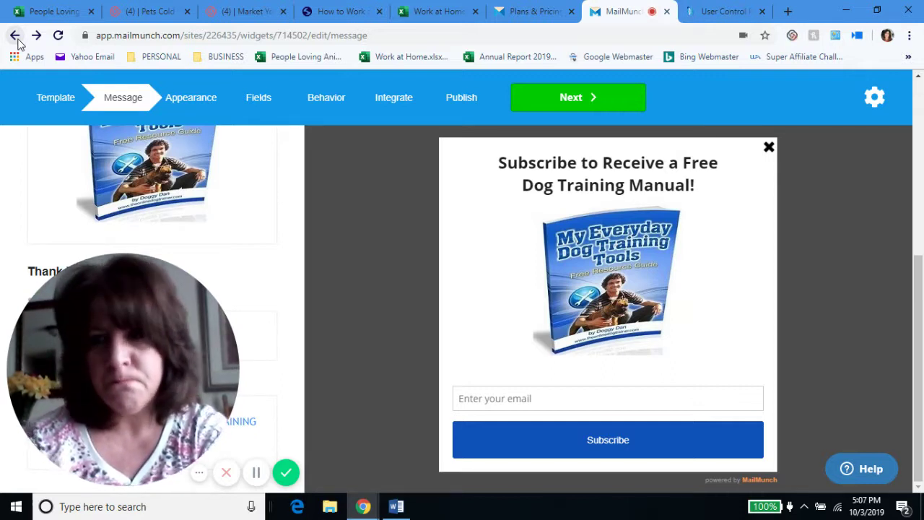
{"action": "left_click", "coordinate": [15, 38]}
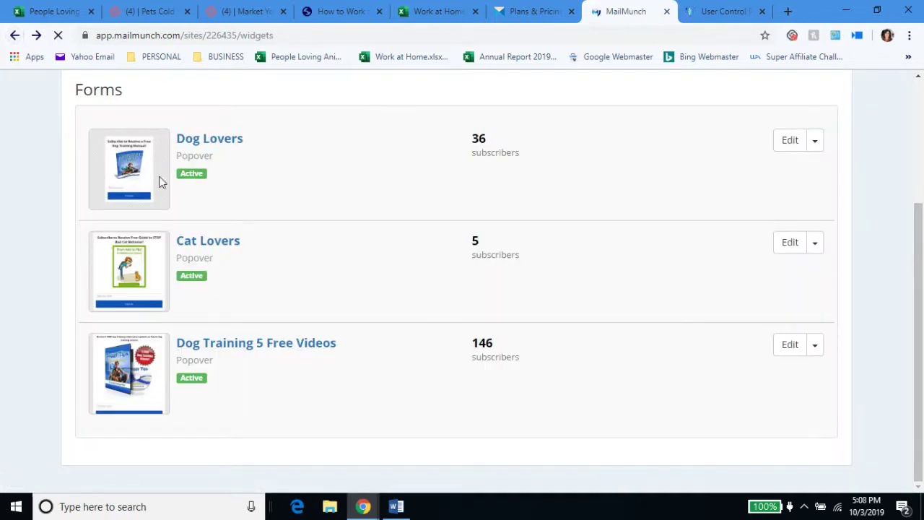
{"action": "left_click", "coordinate": [213, 245]}
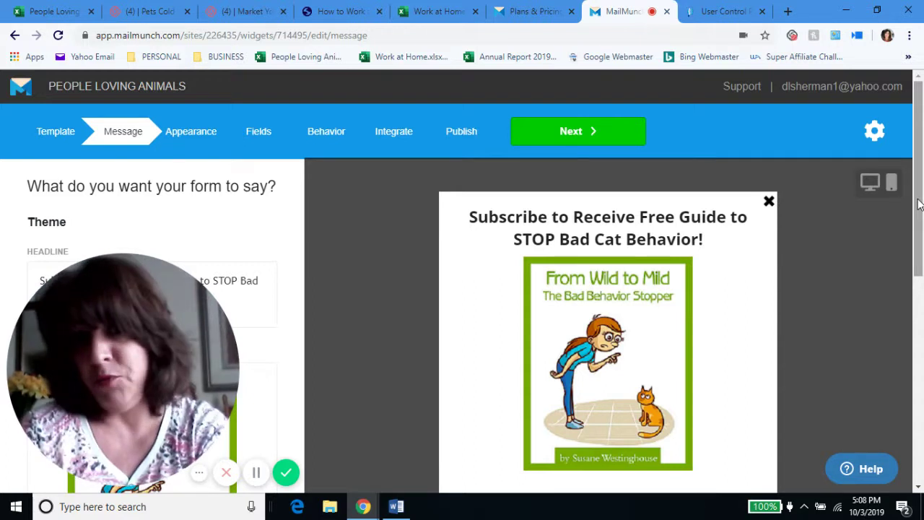
{"action": "left_click_drag", "start_coordinate": [918, 201], "coordinate": [918, 205]}
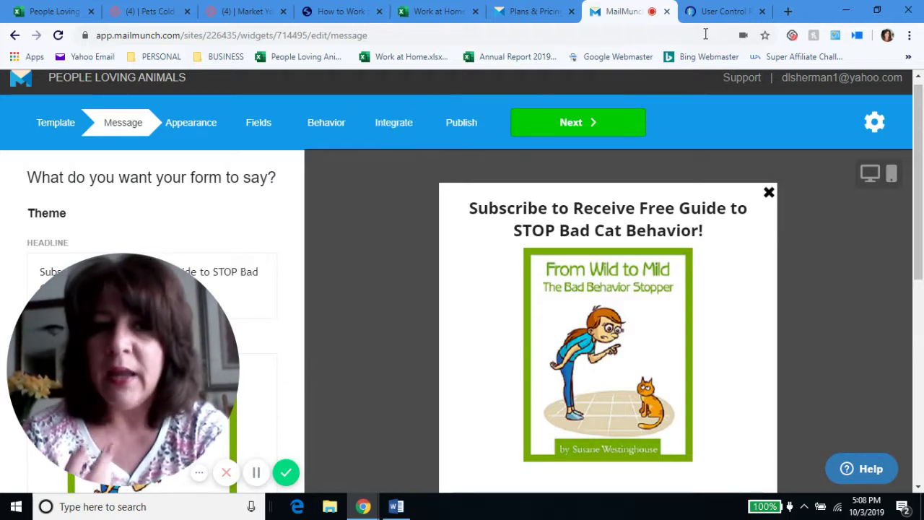
Step: Switch to AWeber and browse the current-list choices to find PLA Cat Lovers
{"action": "left_click", "coordinate": [725, 12]}
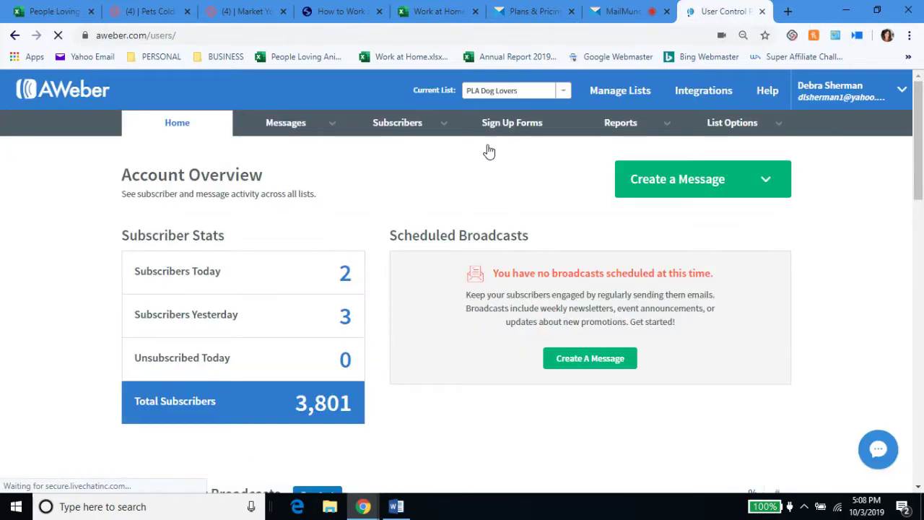
{"action": "left_click", "coordinate": [564, 95]}
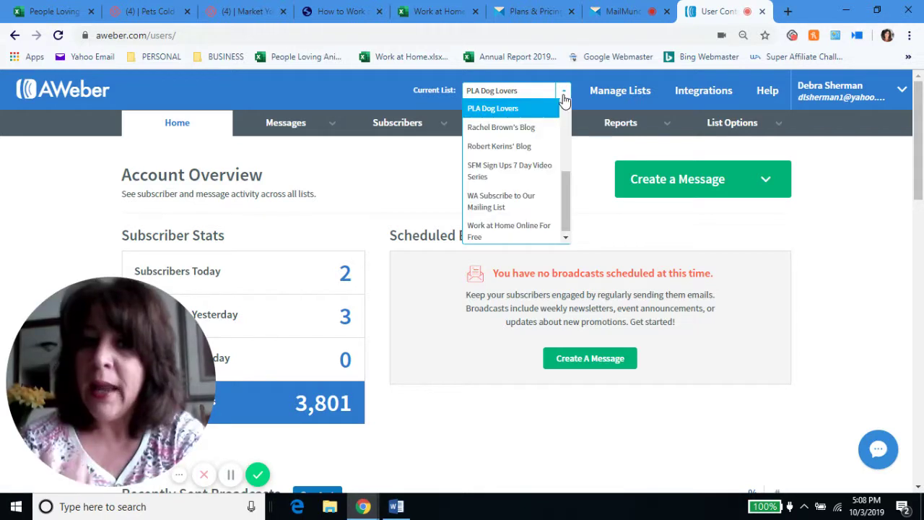
{"action": "left_click_drag", "start_coordinate": [562, 177], "coordinate": [563, 163]}
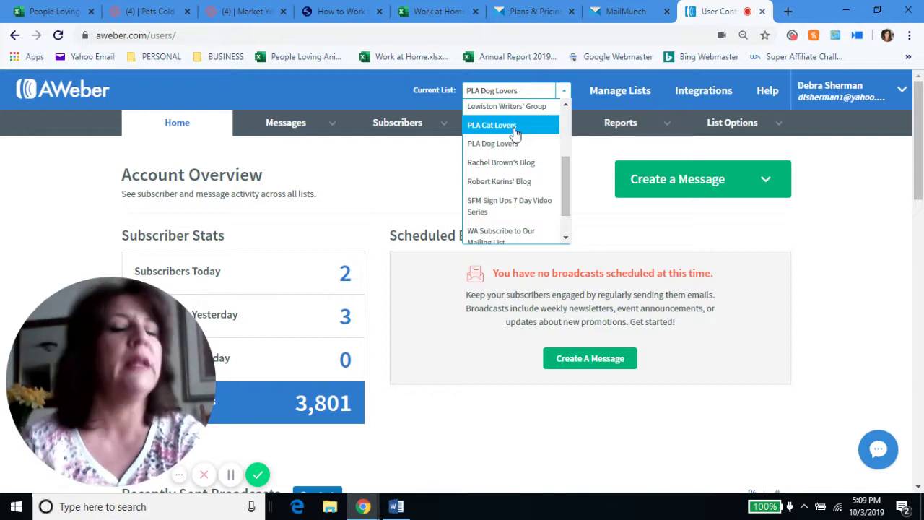
Step: Switch to MailMunch, leave the Cat Lovers form and look over the pop-up forms on the Forms & Pages overview
{"action": "left_click", "coordinate": [630, 12]}
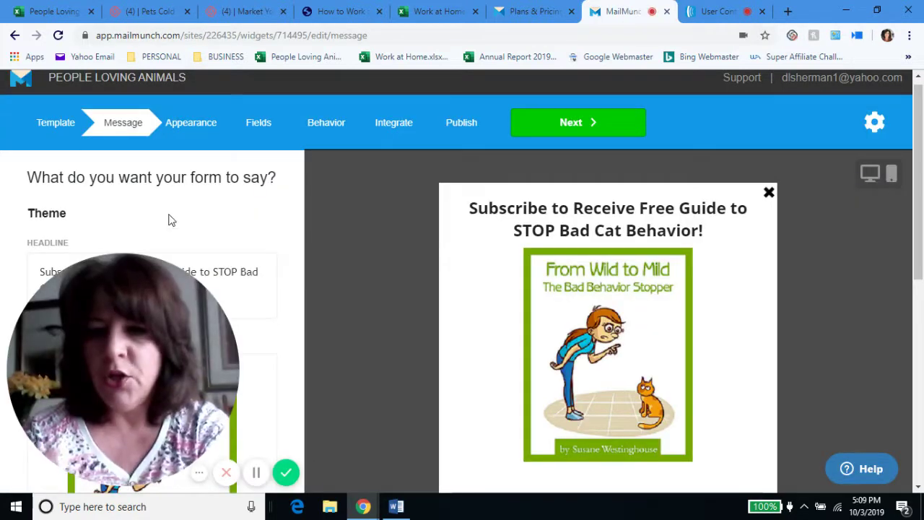
{"action": "left_click", "coordinate": [237, 283]}
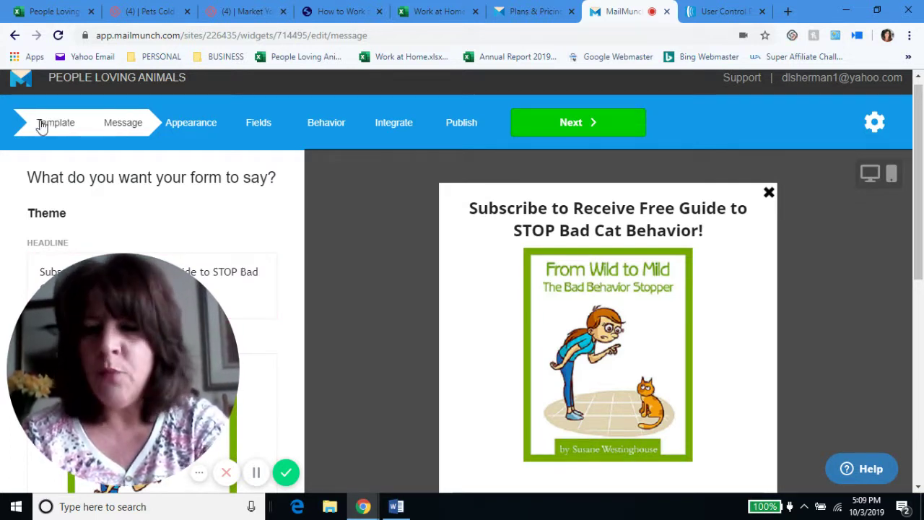
{"action": "left_click", "coordinate": [15, 36]}
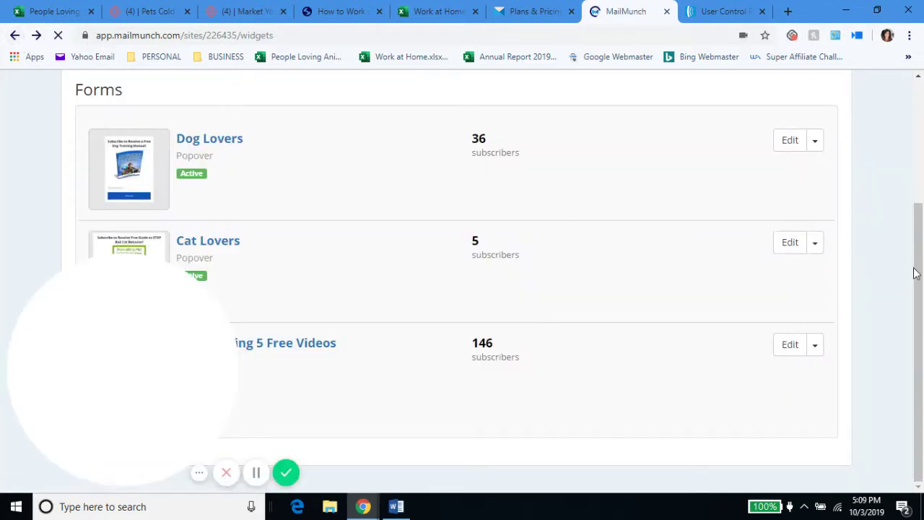
{"action": "left_click_drag", "start_coordinate": [921, 276], "coordinate": [922, 250]}
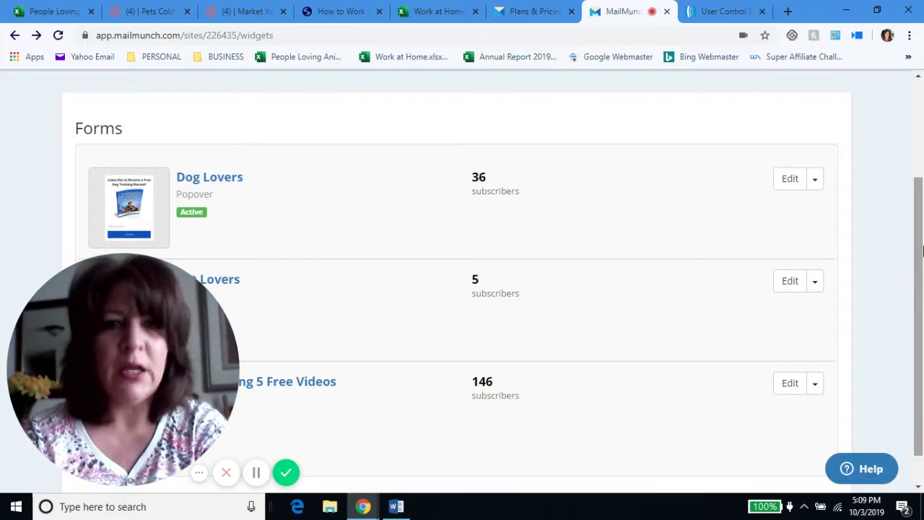
{"action": "left_click_drag", "start_coordinate": [922, 249], "coordinate": [921, 172]}
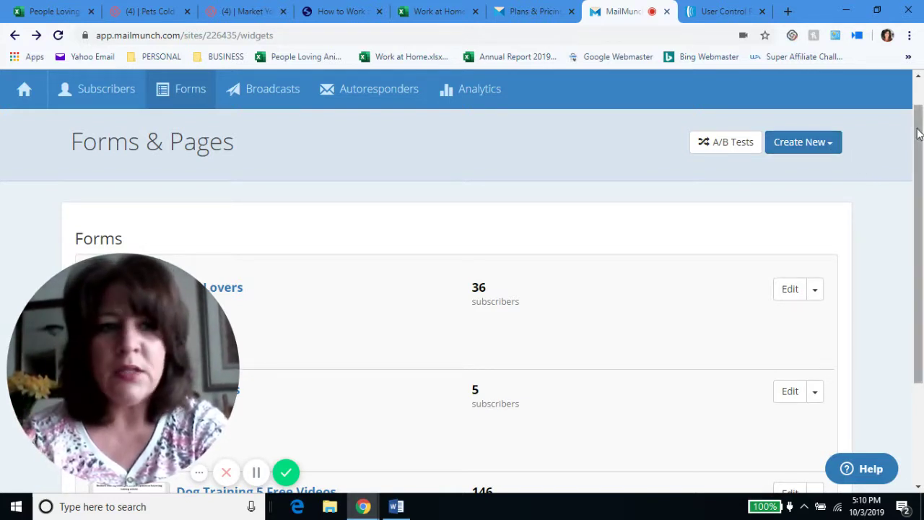
{"action": "left_click_drag", "start_coordinate": [916, 132], "coordinate": [917, 98]}
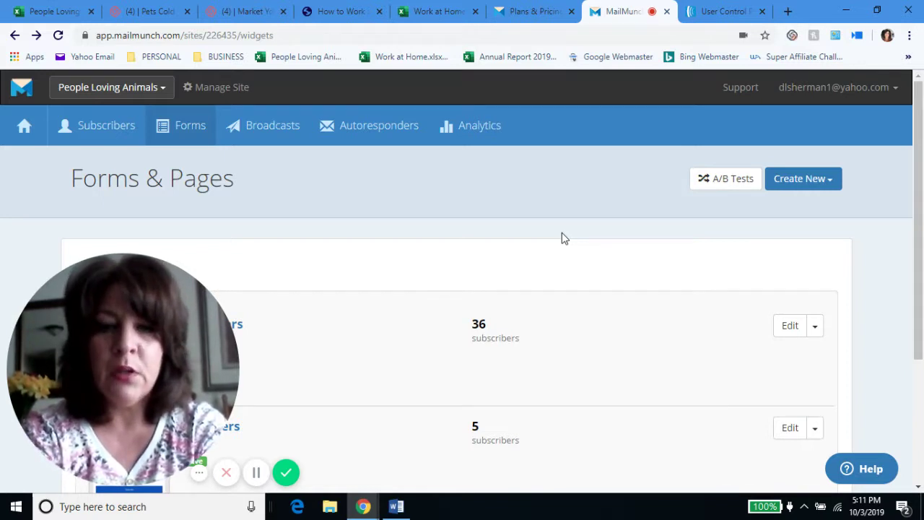
{"action": "left_click_drag", "start_coordinate": [920, 134], "coordinate": [916, 213]}
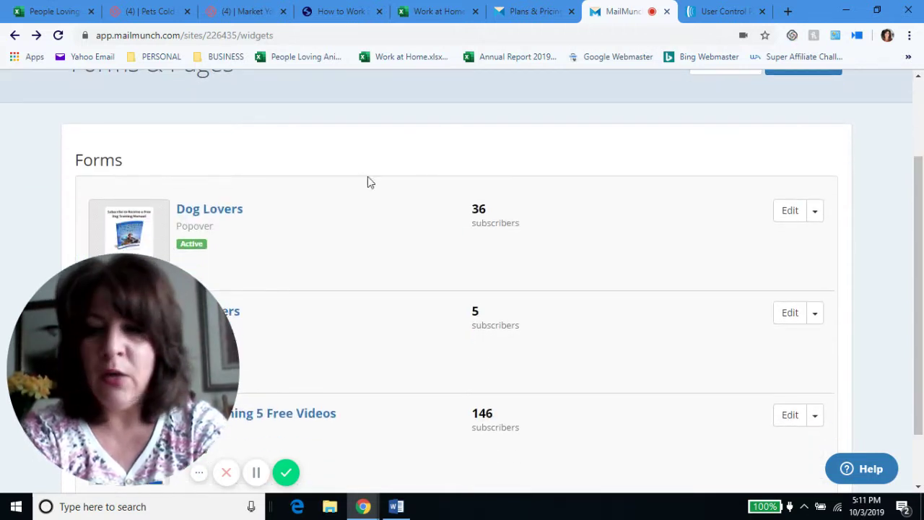
Step: Open the Dog Lovers form's behavior settings and review the page-load, exit, first-visit, loading delay and frequency options
{"action": "left_click", "coordinate": [205, 213]}
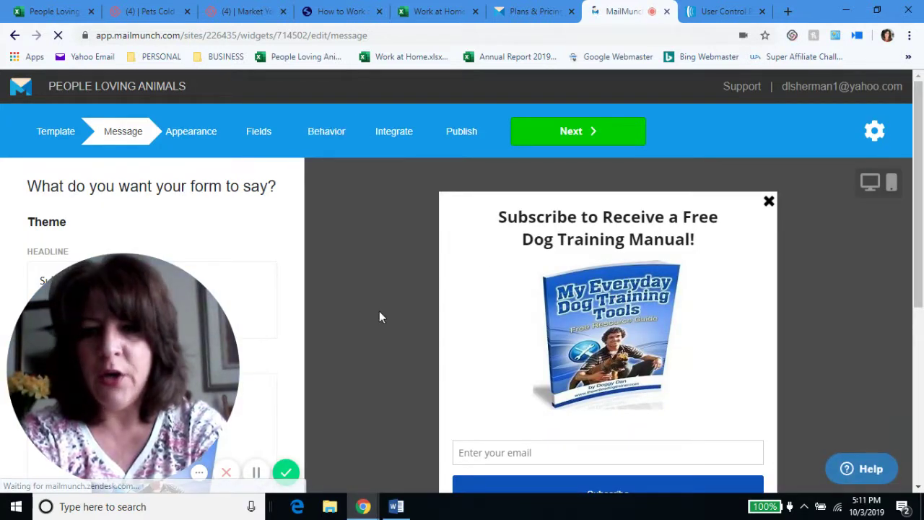
{"action": "left_click", "coordinate": [332, 139]}
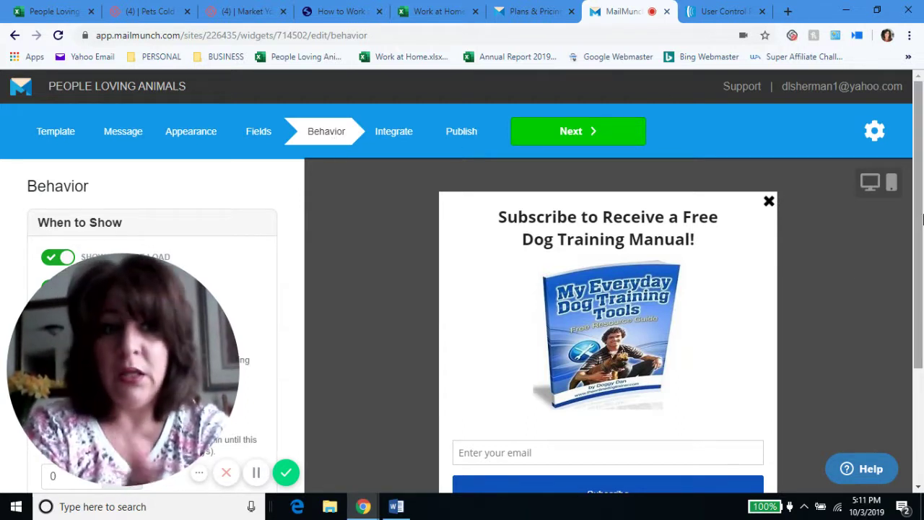
{"action": "left_click_drag", "start_coordinate": [922, 220], "coordinate": [913, 332]}
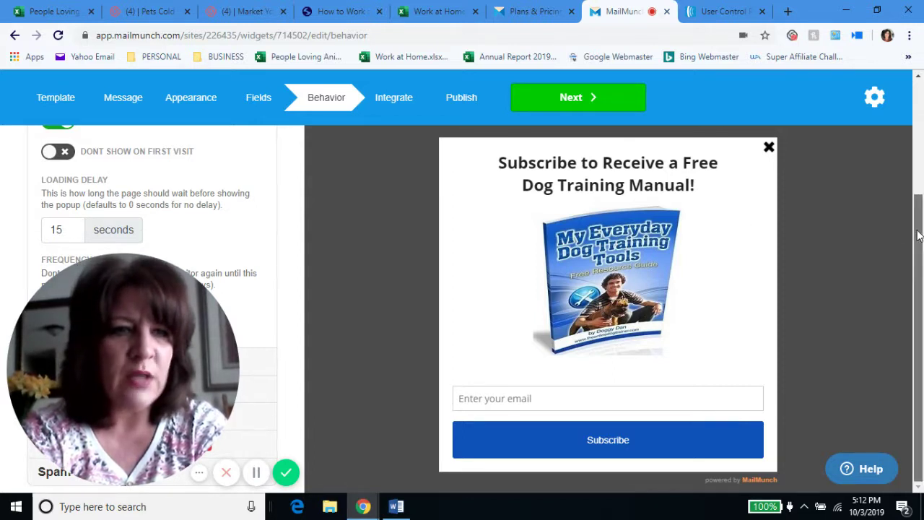
{"action": "scroll", "coordinate": [922, 184], "scroll_direction": "up", "scroll_amount": 1}
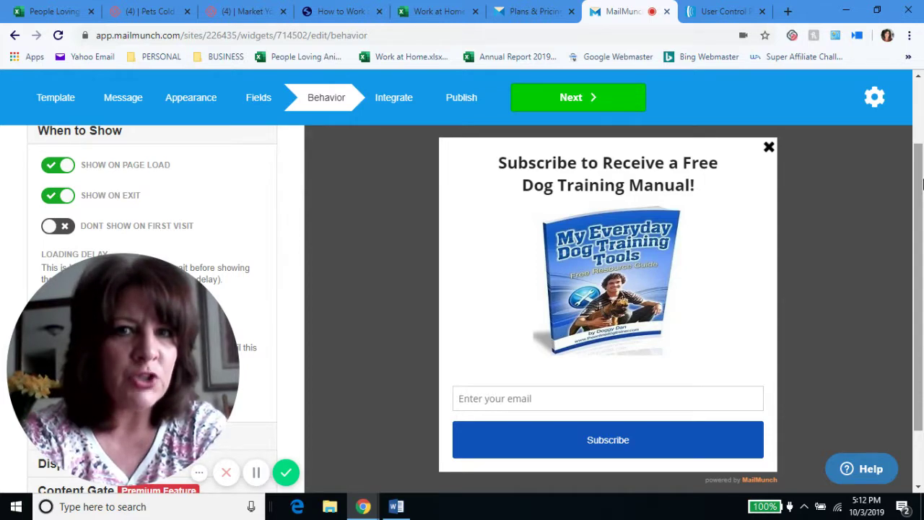
{"action": "left_click_drag", "start_coordinate": [922, 191], "coordinate": [919, 273]}
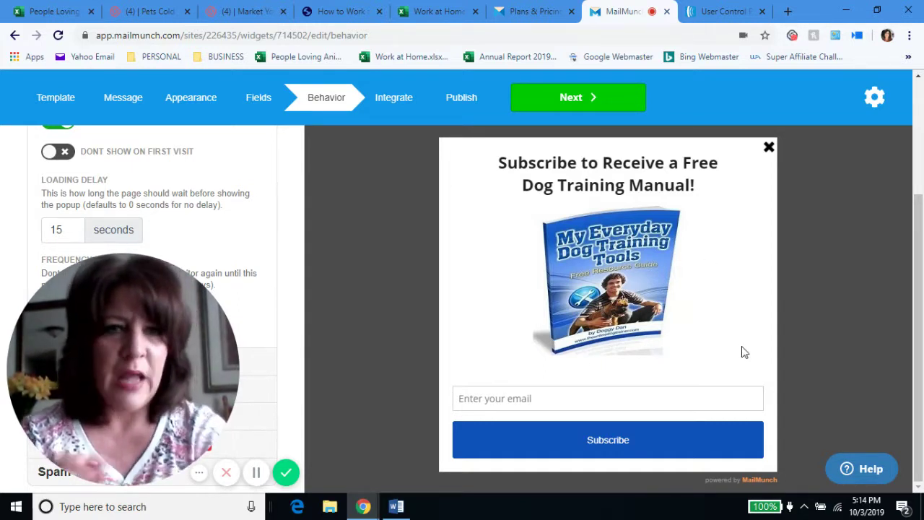
Step: Switch to AWeber and examine the PLA Dog Lovers list's sign-up forms with their displays, submissions and conversion rates
{"action": "left_click", "coordinate": [721, 12]}
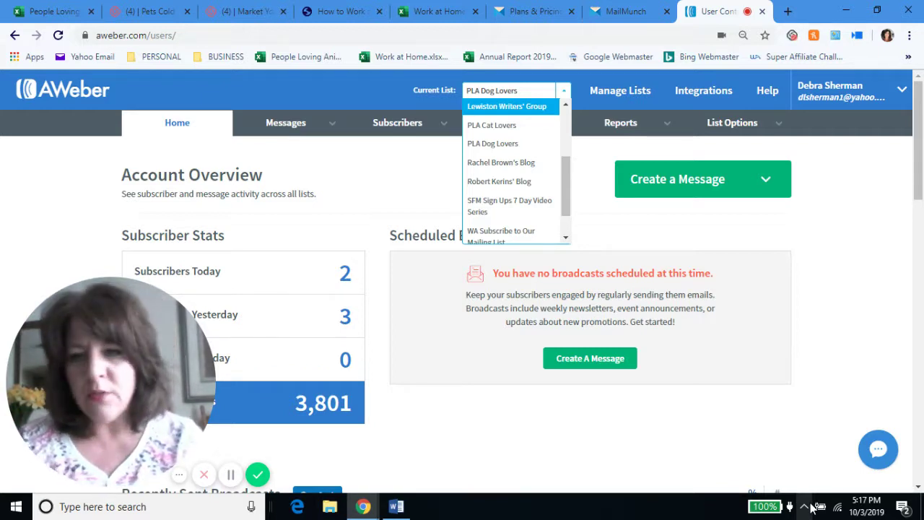
{"action": "left_click", "coordinate": [359, 91]}
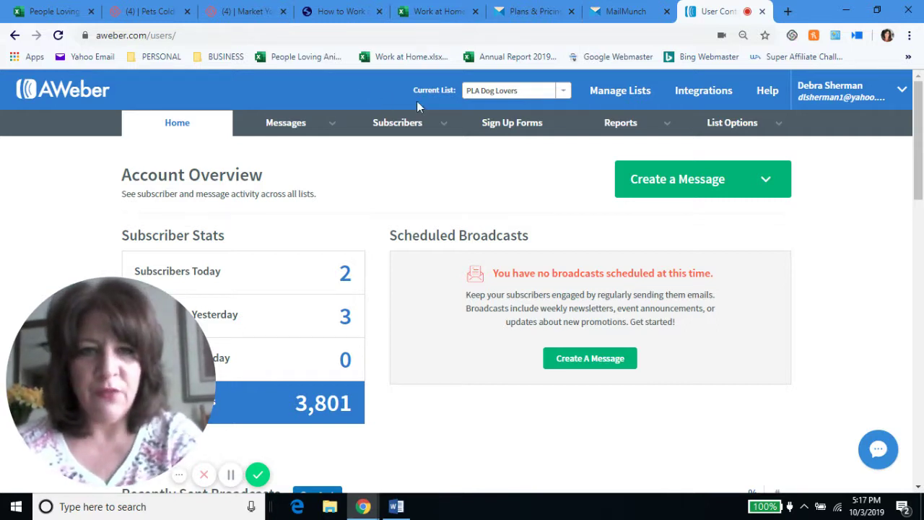
{"action": "left_click", "coordinate": [510, 132]}
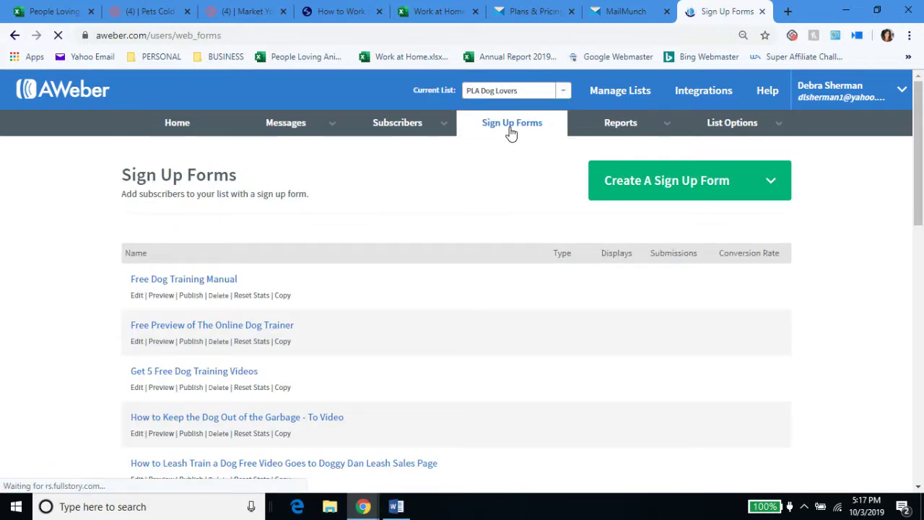
{"action": "left_click", "coordinate": [511, 135]}
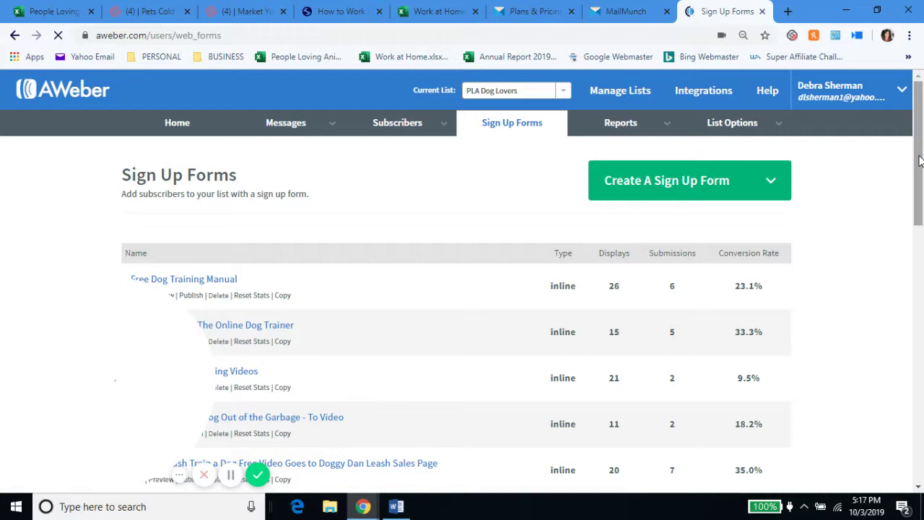
{"action": "left_click_drag", "start_coordinate": [919, 161], "coordinate": [910, 224]}
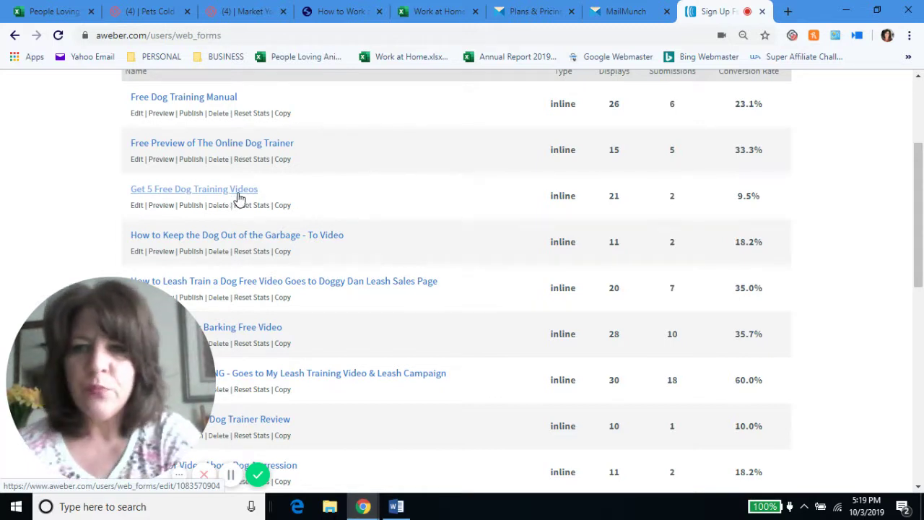
{"action": "left_click_drag", "start_coordinate": [921, 270], "coordinate": [921, 157]}
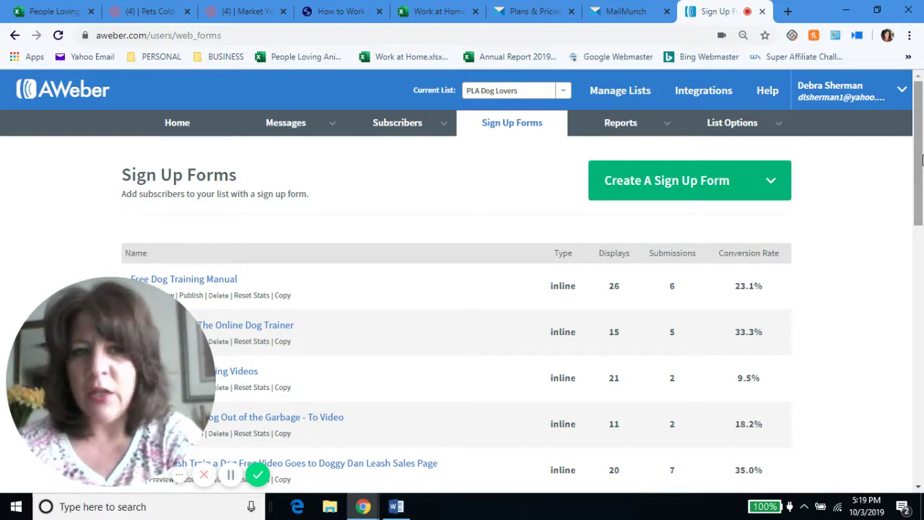
{"action": "left_click_drag", "start_coordinate": [921, 157], "coordinate": [922, 270]}
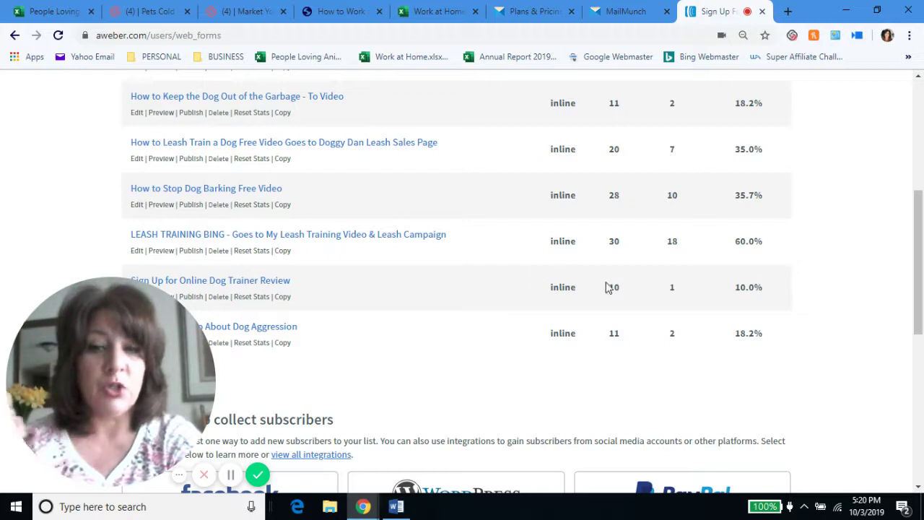
{"action": "left_click_drag", "start_coordinate": [915, 257], "coordinate": [921, 152]}
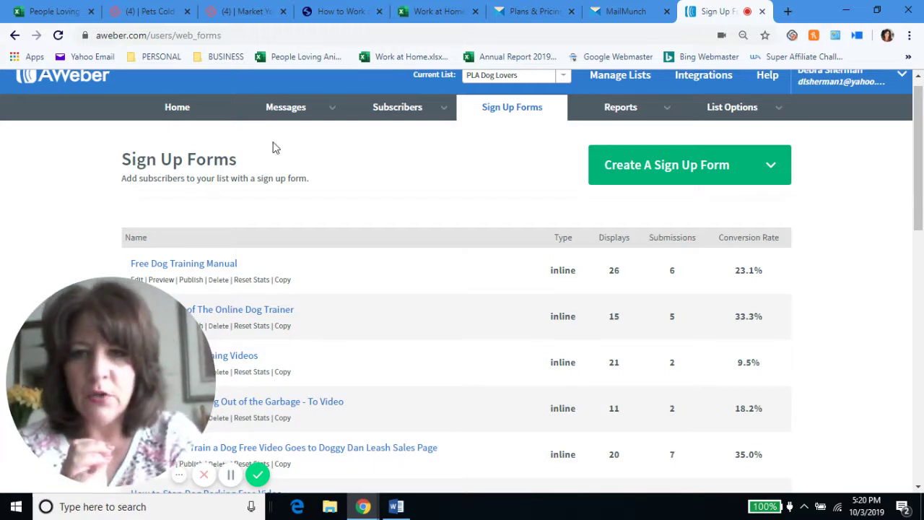
Step: Open the Follow Up Series for the PLA Dog Lovers list and review its automated emails and send intervals
{"action": "mouse_move", "coordinate": [293, 119]}
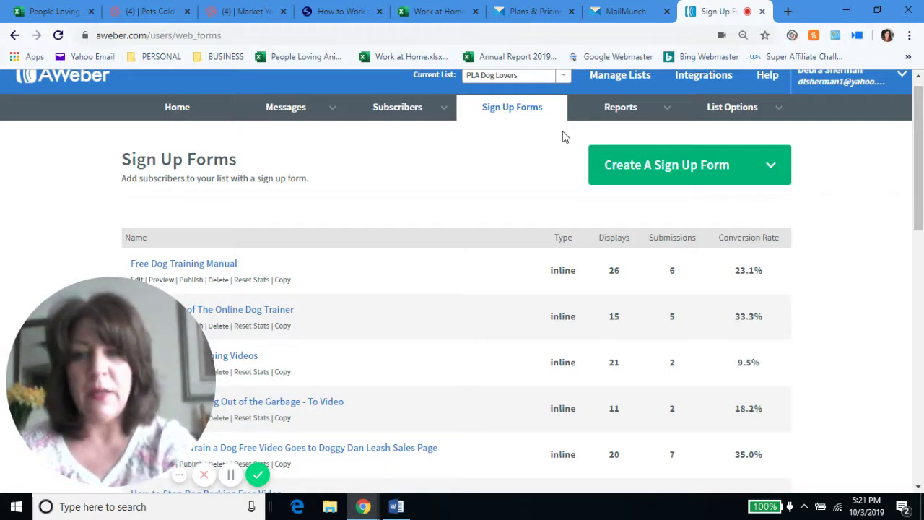
{"action": "mouse_move", "coordinate": [316, 108]}
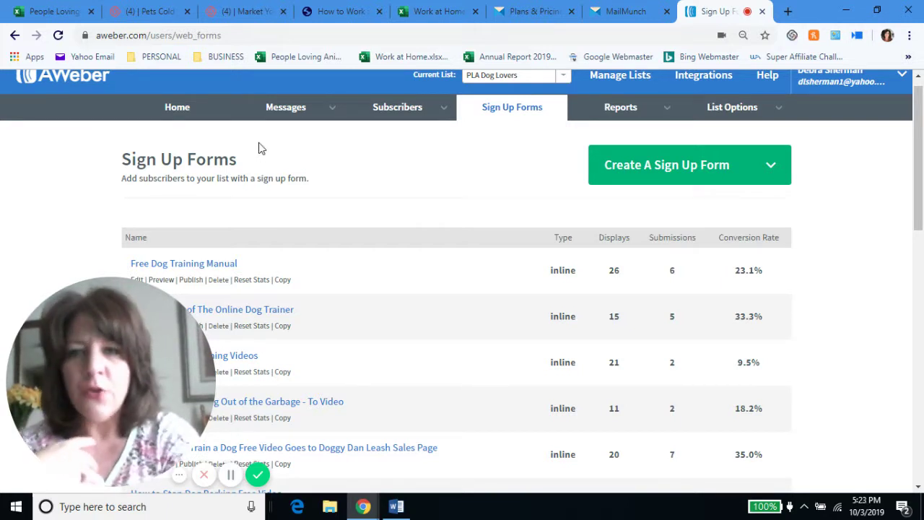
{"action": "mouse_move", "coordinate": [295, 116]}
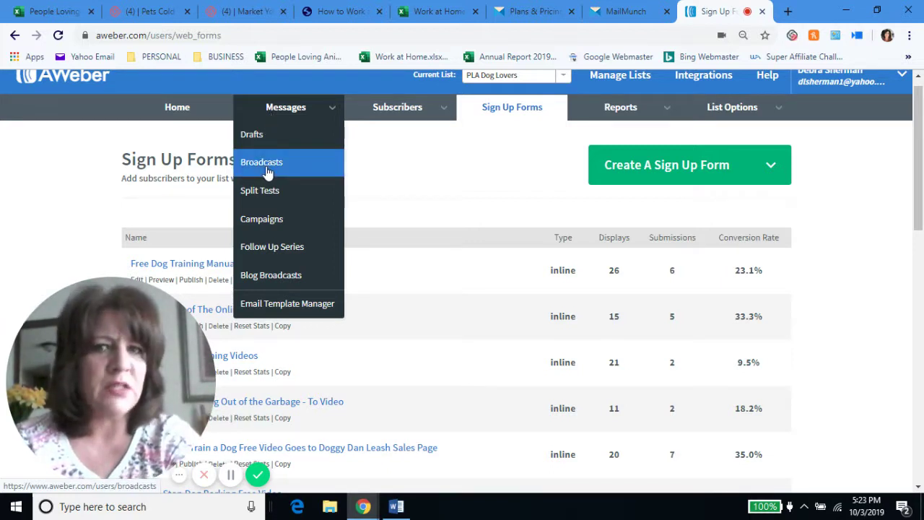
{"action": "left_click", "coordinate": [272, 249]}
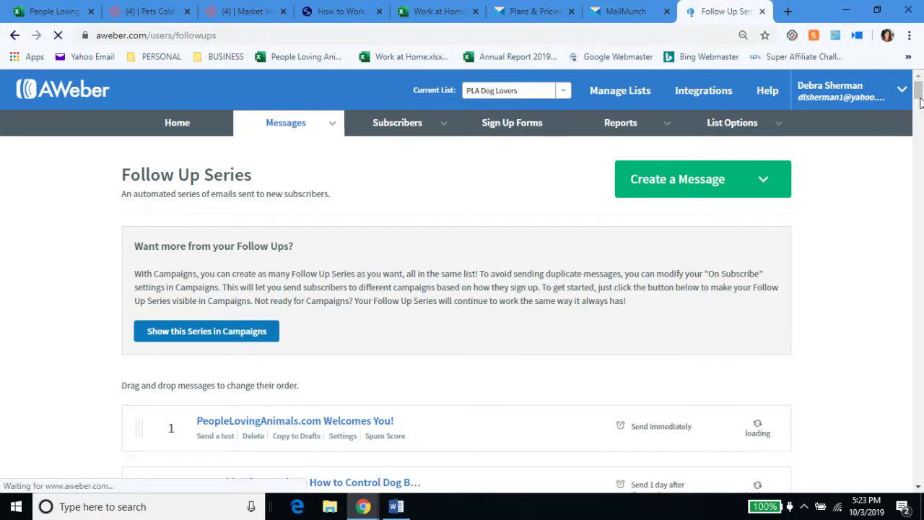
{"action": "scroll", "coordinate": [920, 102], "scroll_direction": "down", "scroll_amount": 3}
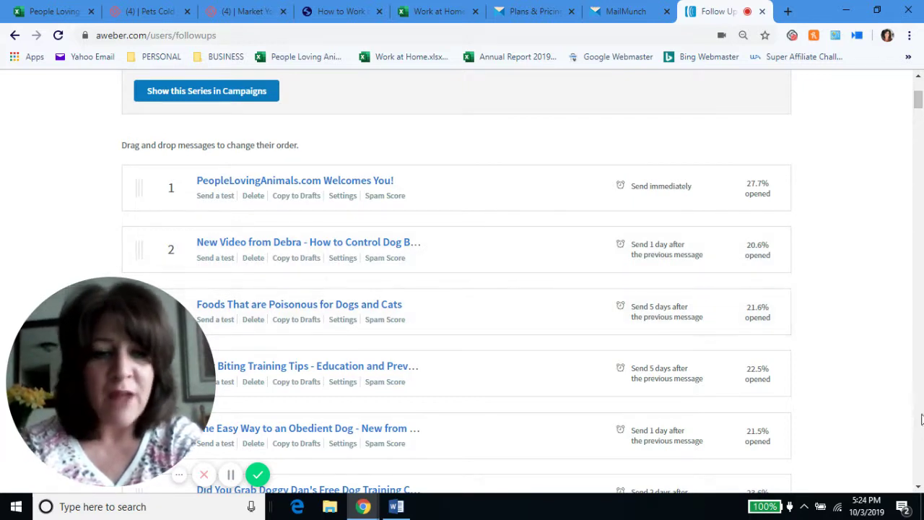
{"action": "left_click", "coordinate": [918, 488]}
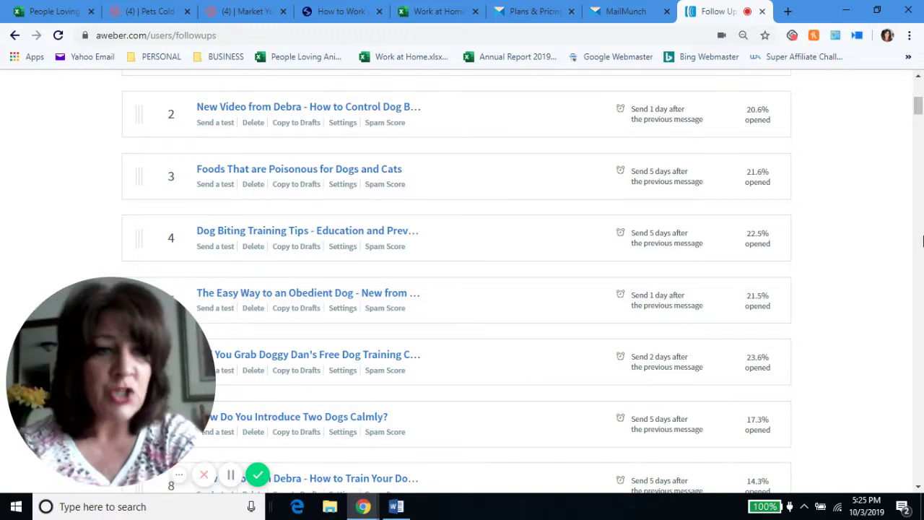
Step: Review the later emails and send intervals in the PLA Dog Lovers follow-up series, and reopen the list's sign-up forms
{"action": "scroll", "coordinate": [918, 491], "scroll_direction": "down", "scroll_amount": 3}
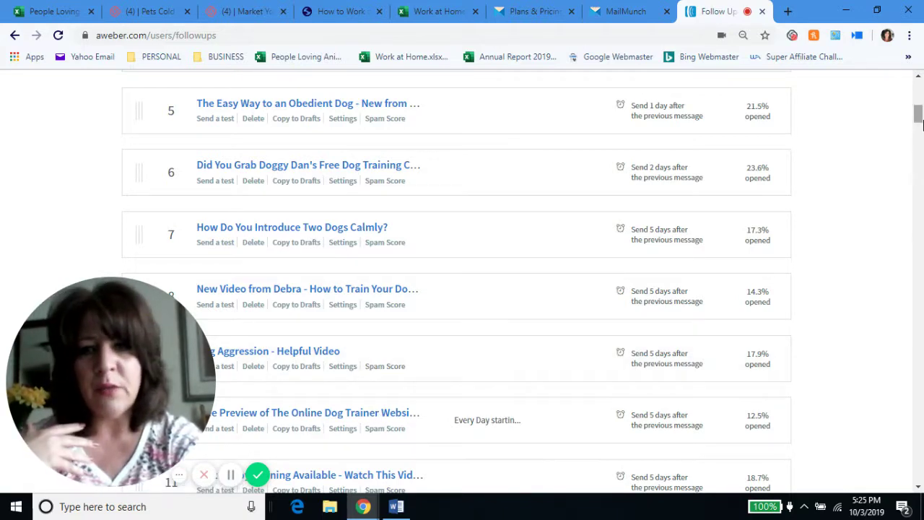
{"action": "left_click_drag", "start_coordinate": [918, 124], "coordinate": [916, 334]}
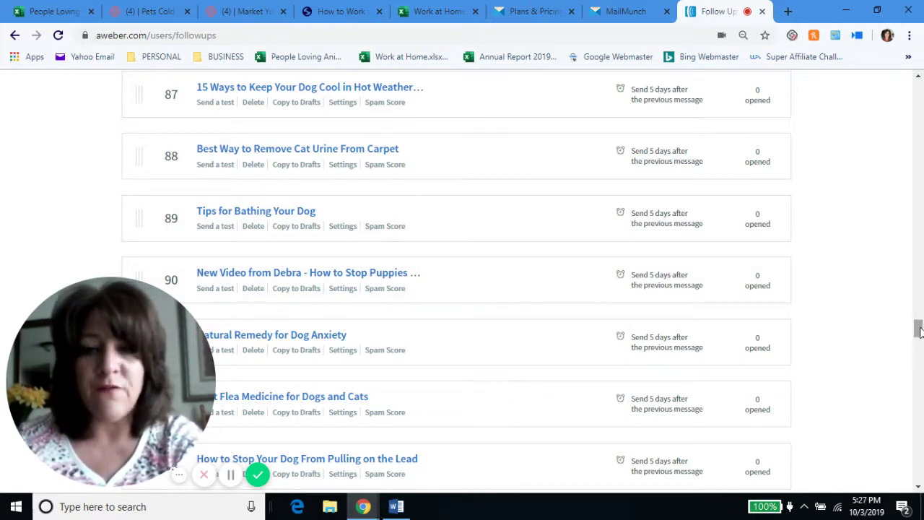
{"action": "left_click_drag", "start_coordinate": [918, 331], "coordinate": [919, 91]}
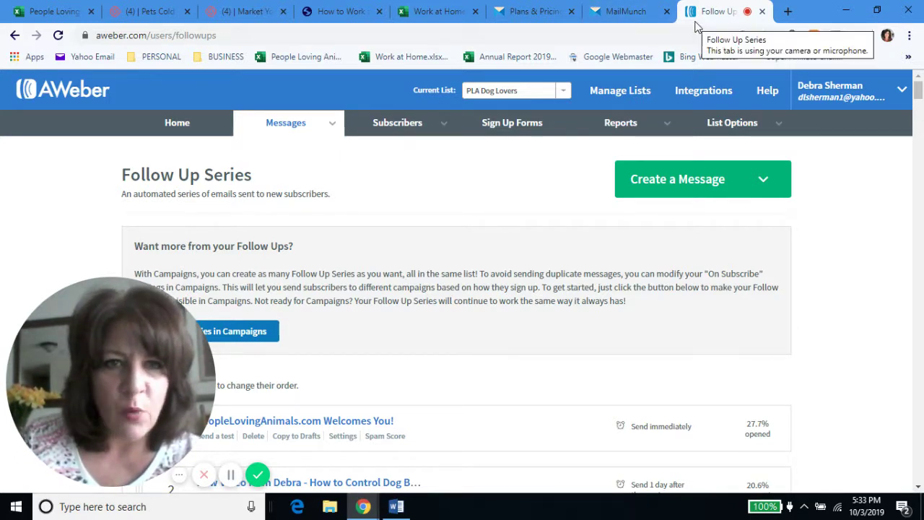
{"action": "left_click", "coordinate": [499, 137]}
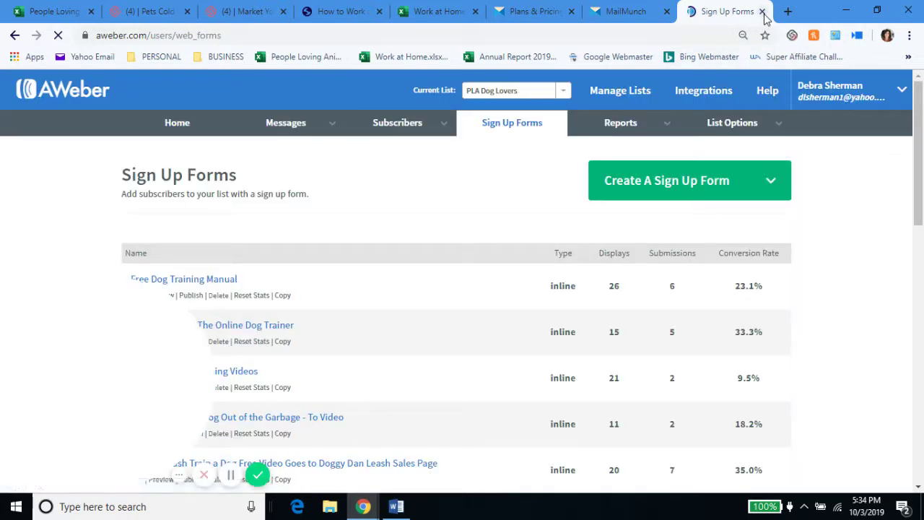
Step: Close AWeber and switch to the Work at Home Online for Free website to view its sign-up pop-up
{"action": "left_click", "coordinate": [763, 12]}
{"action": "key", "text": "alt+p"}
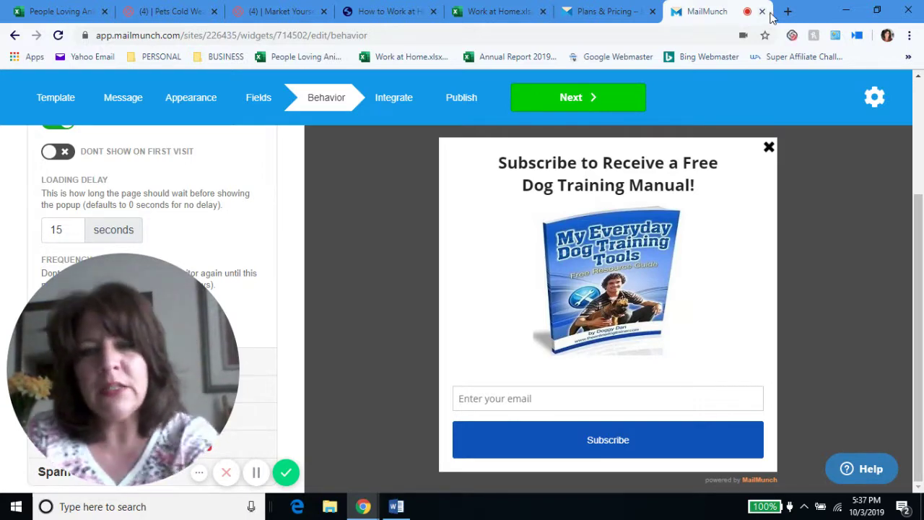
{"action": "left_click", "coordinate": [387, 13]}
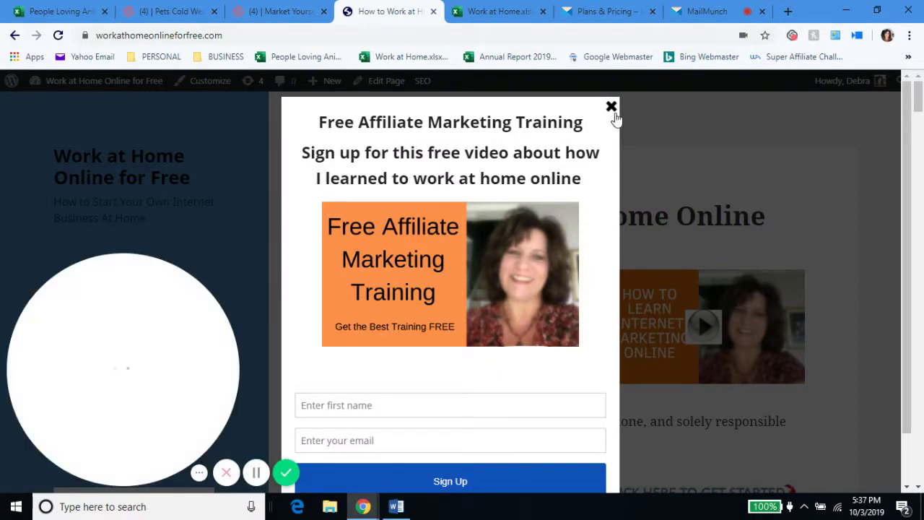